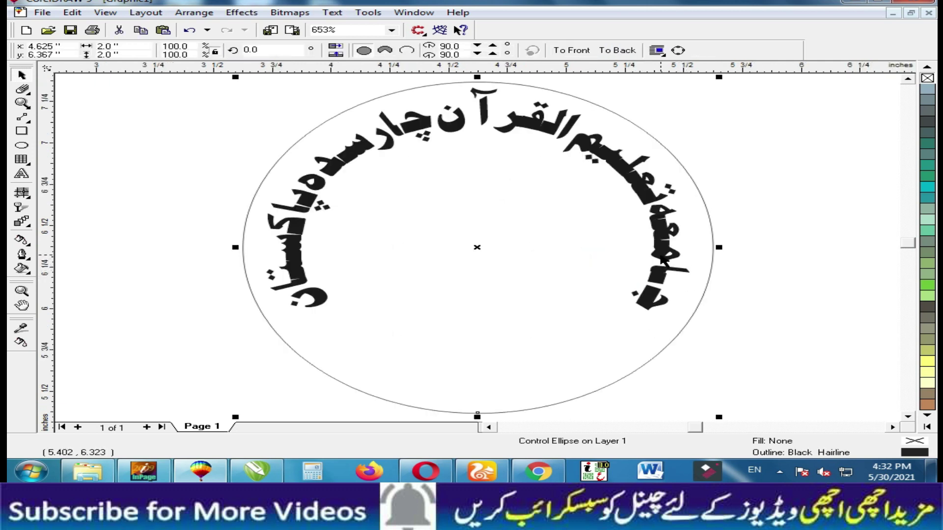
Step: Undo all the earlier text-on-path work back to an empty page
key(ctrl+z)
key(ctrl+z)
key(ctrl+z)
key(F3)
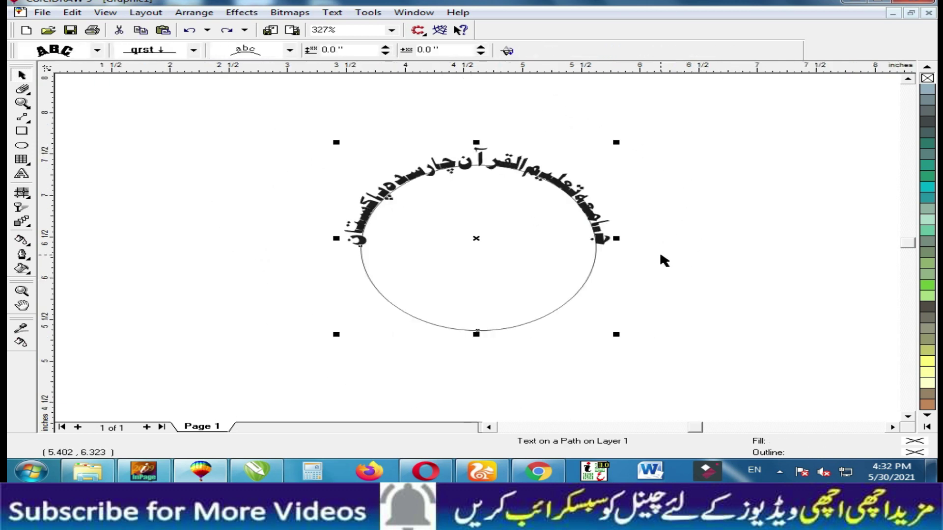
key(ctrl+z)
key(ctrl+z)
key(ctrl+z)
key(ctrl+z)
key(ctrl+z)
key(ctrl+z)
key(ctrl+z)
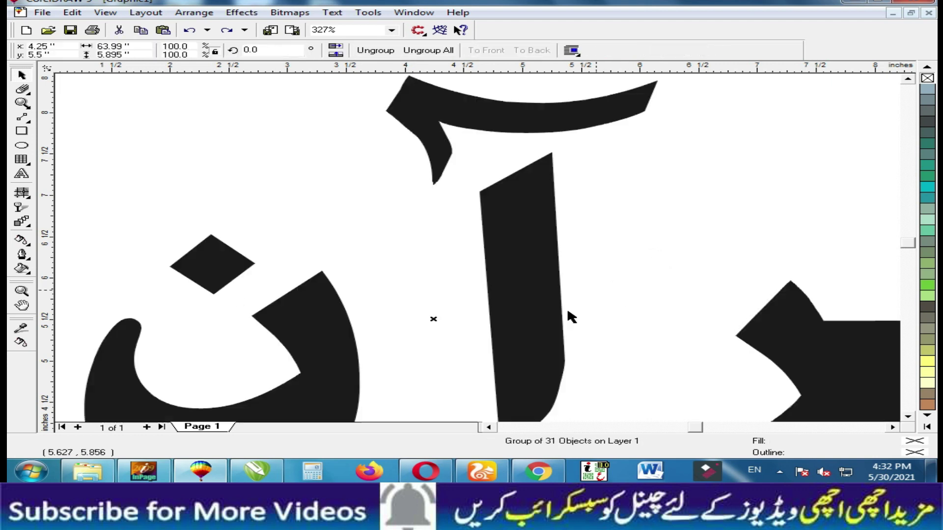
key(ctrl+z)
key(F3)
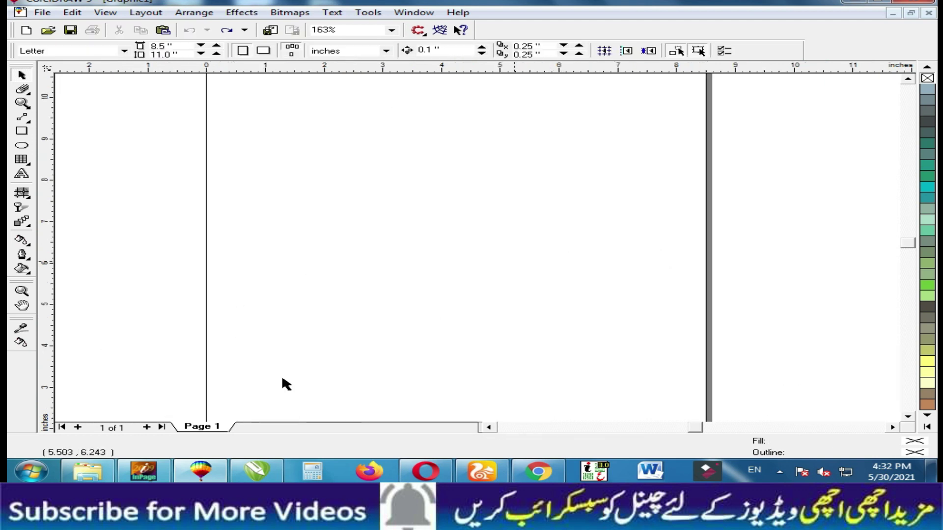
Step: Switch to InPage, copy the text box with the Urdu heading and return to CorelDRAW
click(158, 479)
right_click(438, 150)
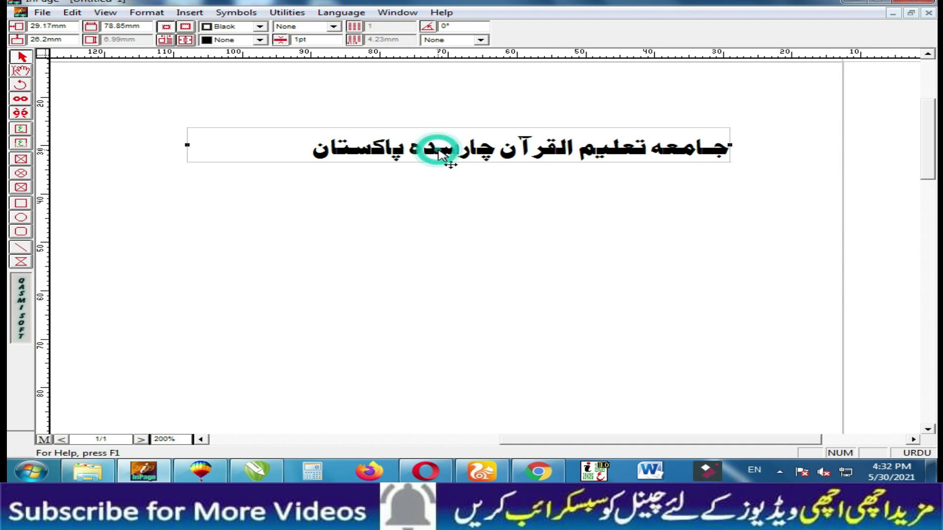
click(471, 206)
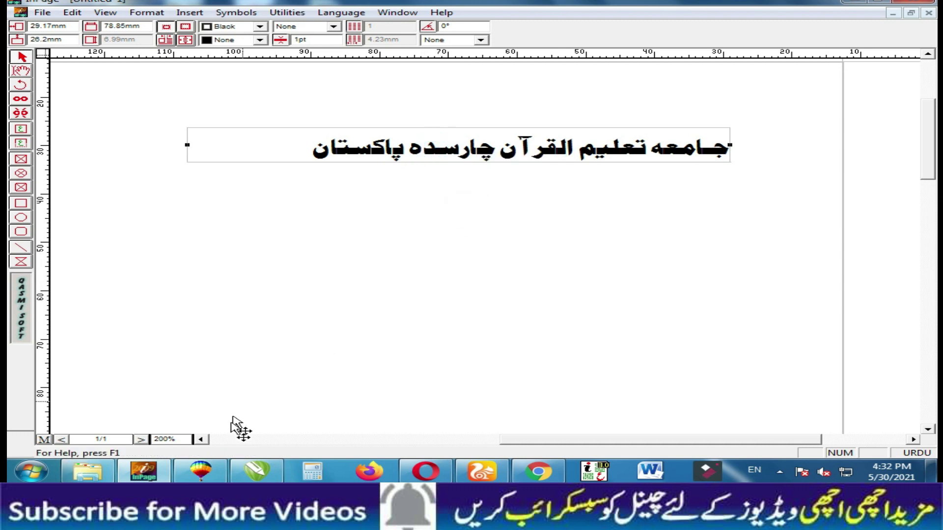
click(202, 472)
Step: Paste the copied Urdu text onto the page and scale it down to about 3.2 inches wide
right_click(330, 104)
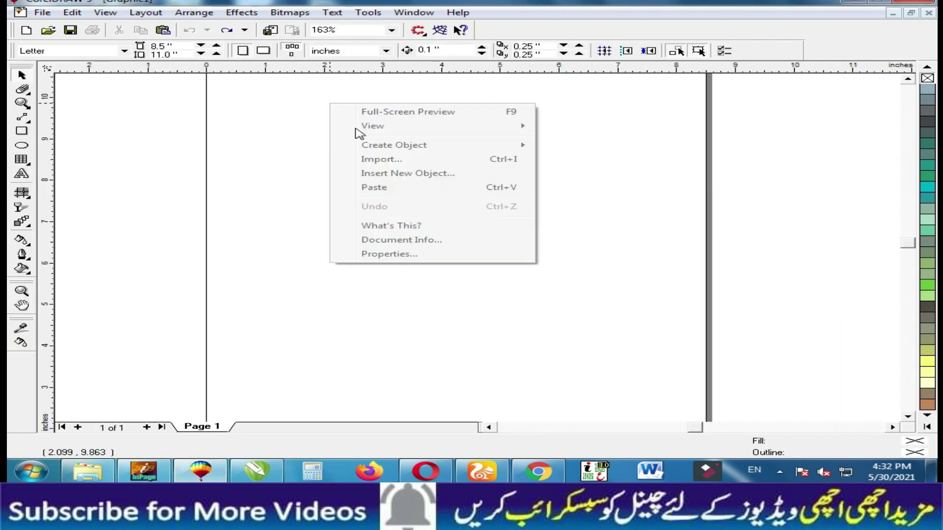
click(389, 190)
click(186, 46)
key(Return)
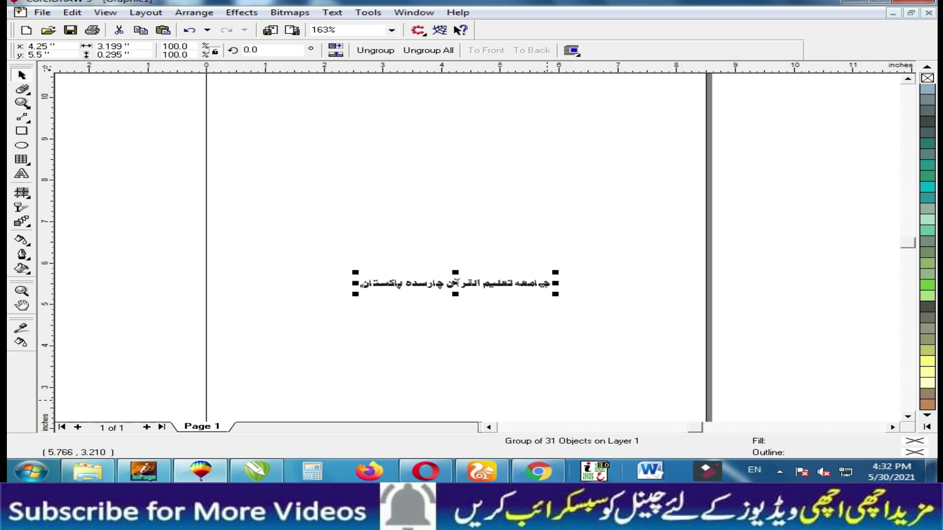
Step: Ungroup the pasted text, combine it into one artistic text object and move it slightly up and to the right
key(ctrl+u)
key(ctrl+l)
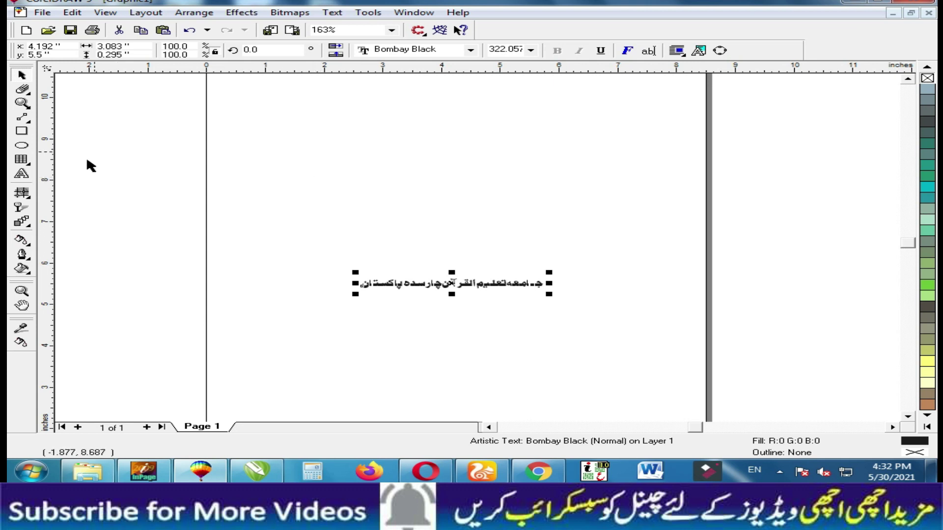
click(21, 173)
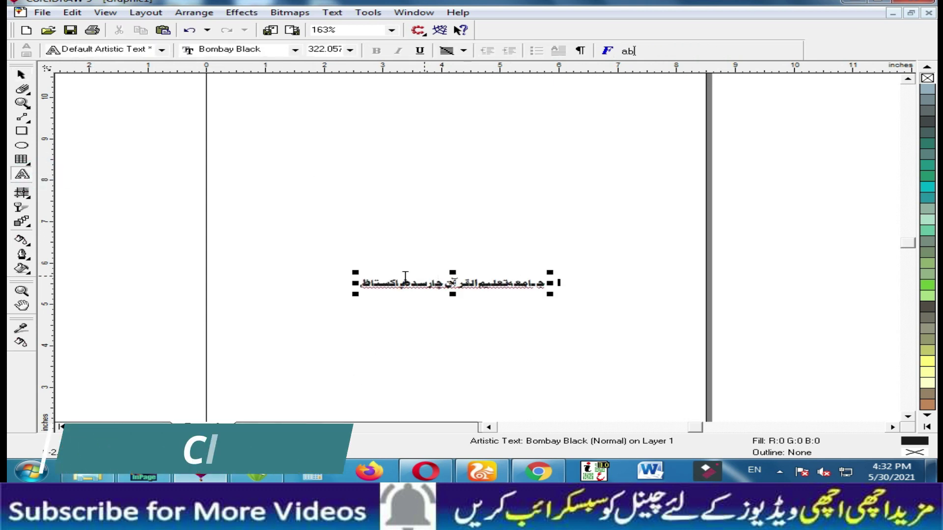
click(19, 74)
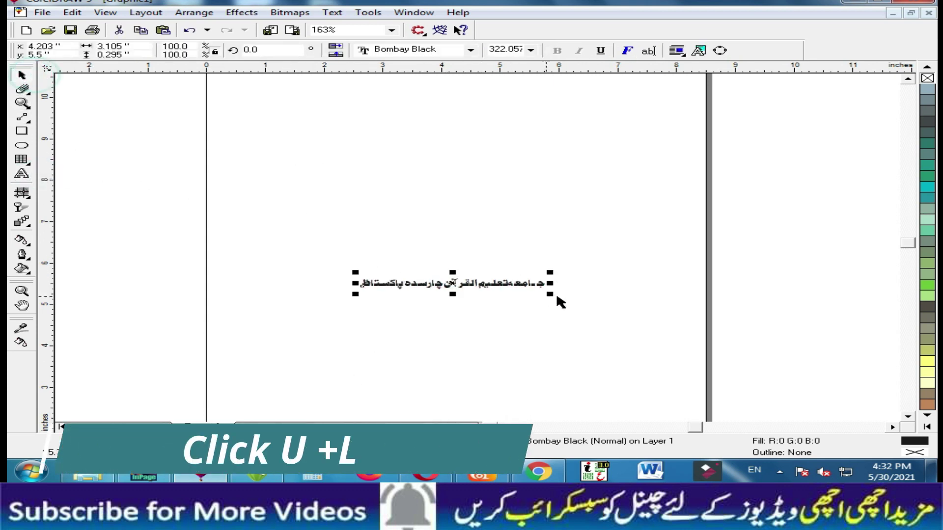
drag(523, 286, 564, 272)
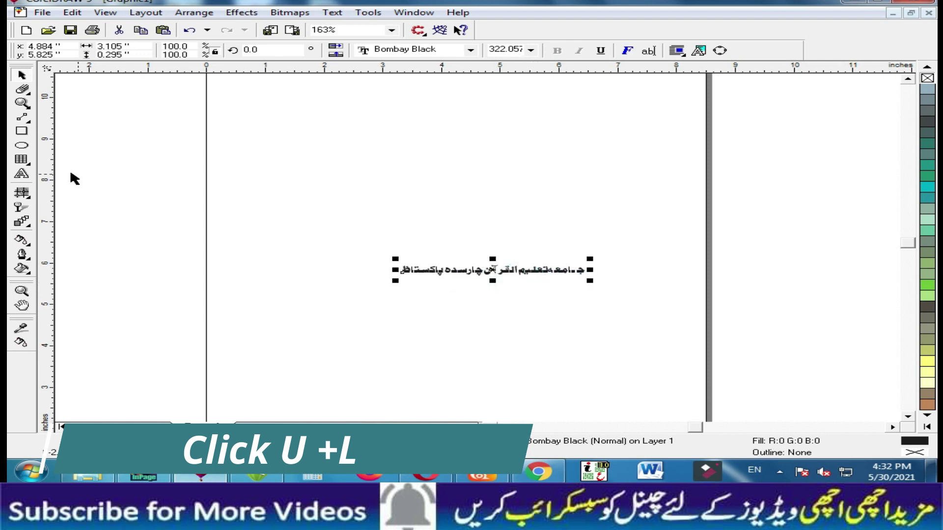
Step: Draw a circle about 2.26 inches in diameter, centred on the page
click(21, 147)
drag(513, 199, 574, 224)
key(space)
drag(513, 156, 458, 242)
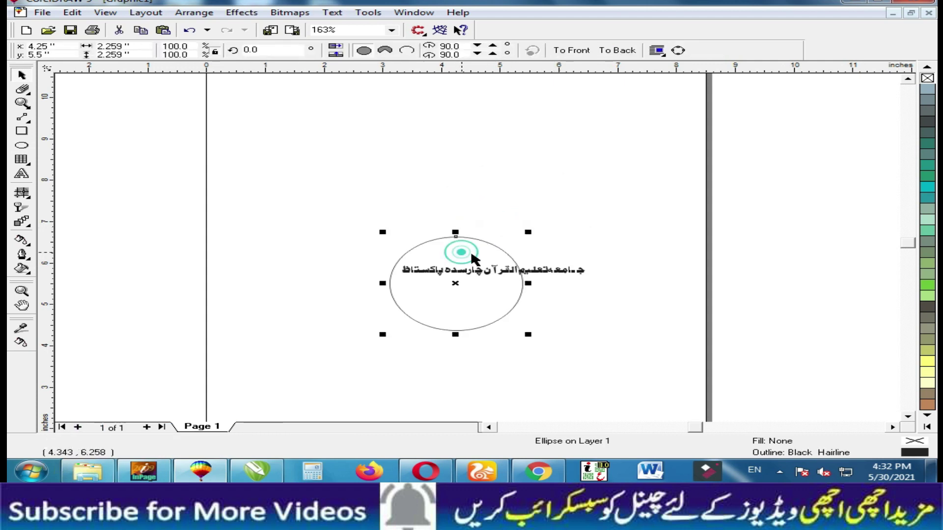
Step: Enlarge the artistic text to about 4.4 inches wide and centre it horizontally on the circle
click(557, 276)
drag(590, 280, 628, 298)
shift+click(521, 285)
click(551, 274)
Step: Fit the enlarged artistic text to the circle as its path
click(332, 12)
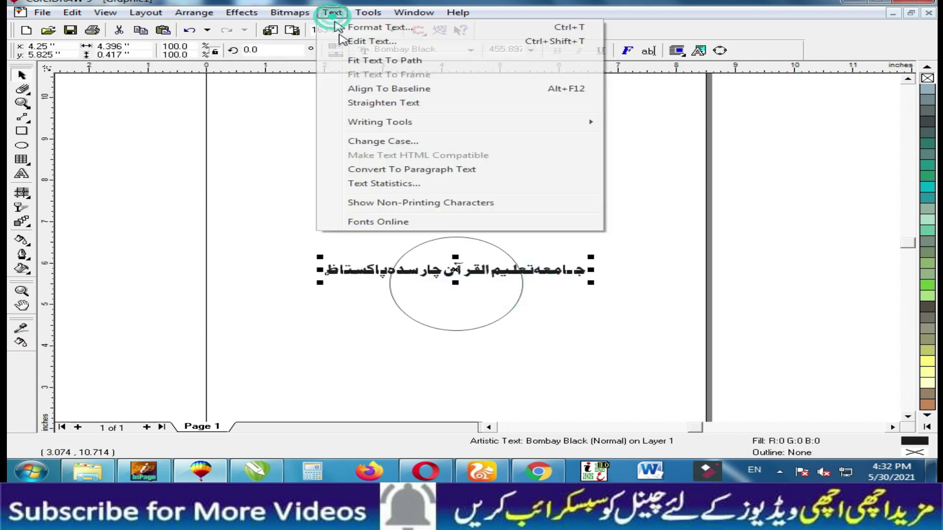
click(371, 60)
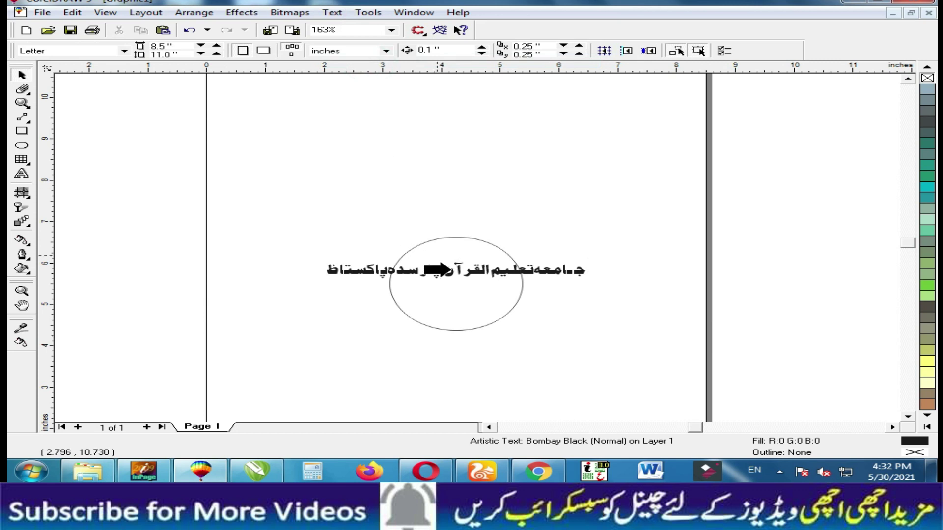
click(451, 245)
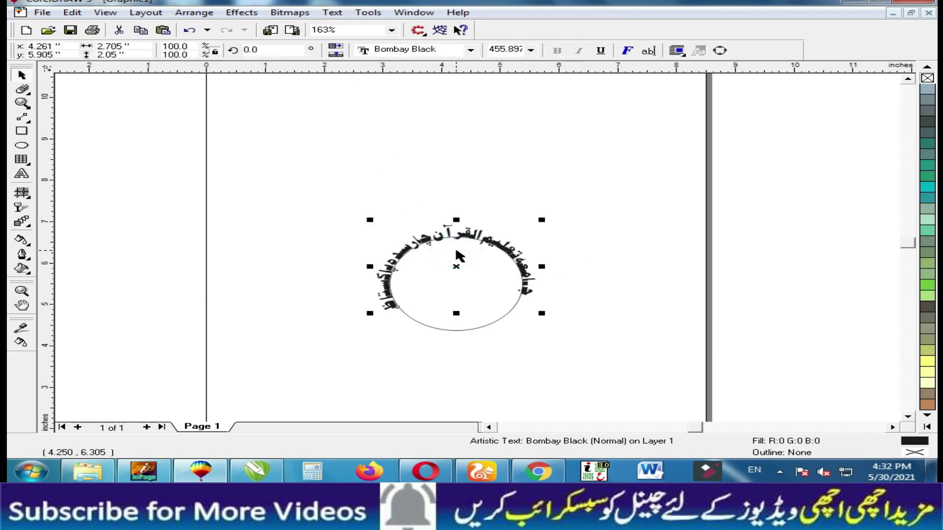
click(457, 255)
drag(457, 239, 460, 267)
key(ctrl+z)
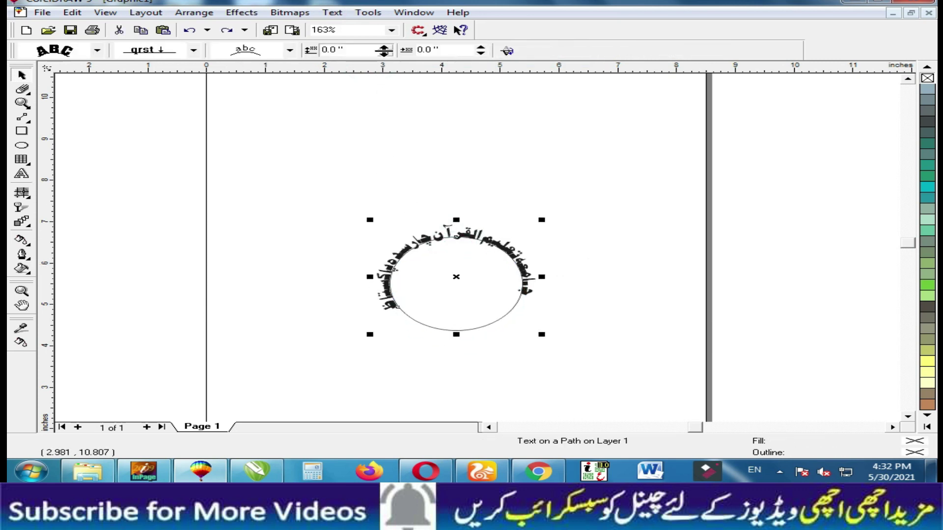
Step: Set the path text's distance from the circle to -0.35 inch and check the lettering up close
click(386, 53)
click(386, 53)
click(386, 53)
click(386, 53)
click(386, 53)
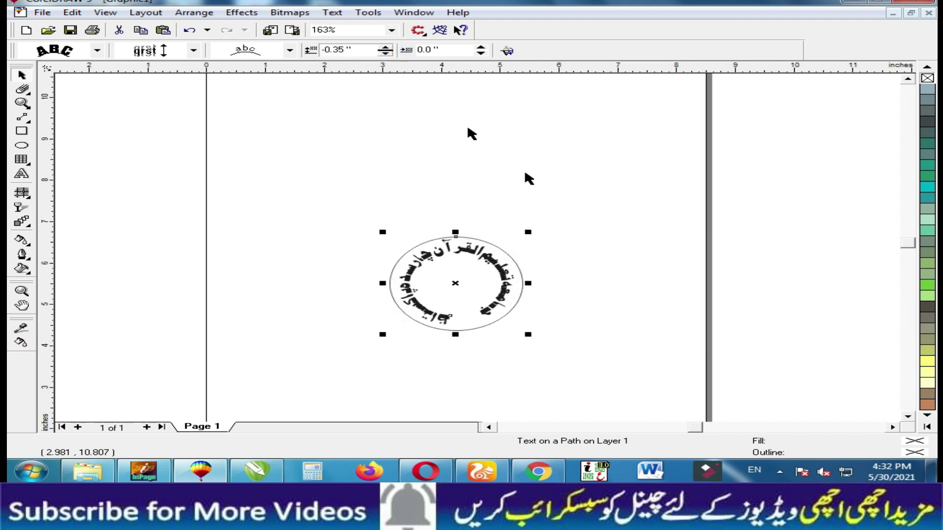
key(F4)
click(568, 368)
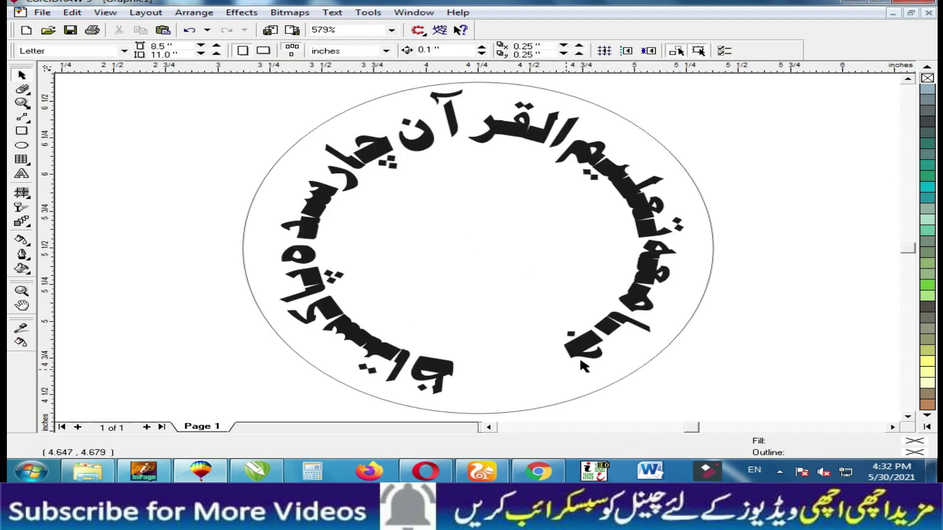
click(598, 339)
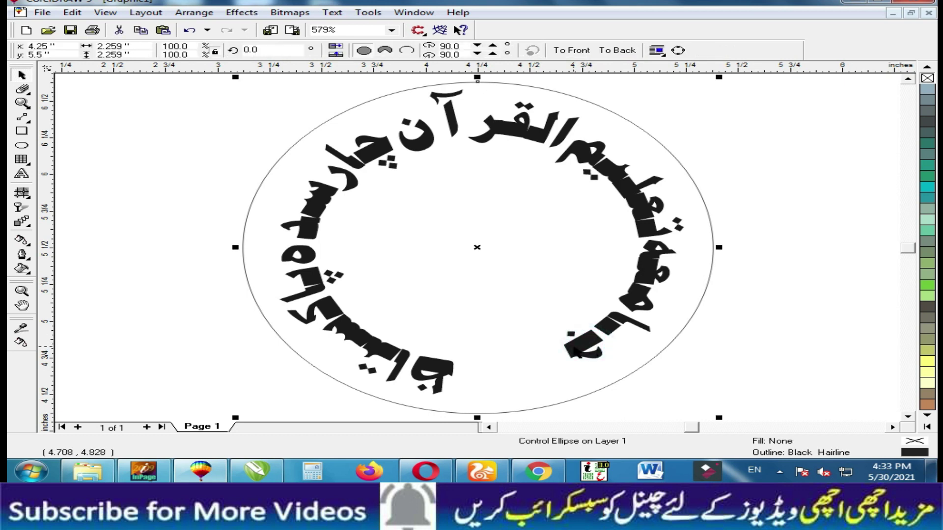
Step: Undo the path fitting, the centring and the offset so the text is straight again, and clear the selection
key(ctrl+z)
key(ctrl+z)
key(ctrl+z)
key(ctrl+z)
key(ctrl+z)
key(ctrl+z)
key(ctrl+z)
key(ctrl+z)
key(ctrl+z)
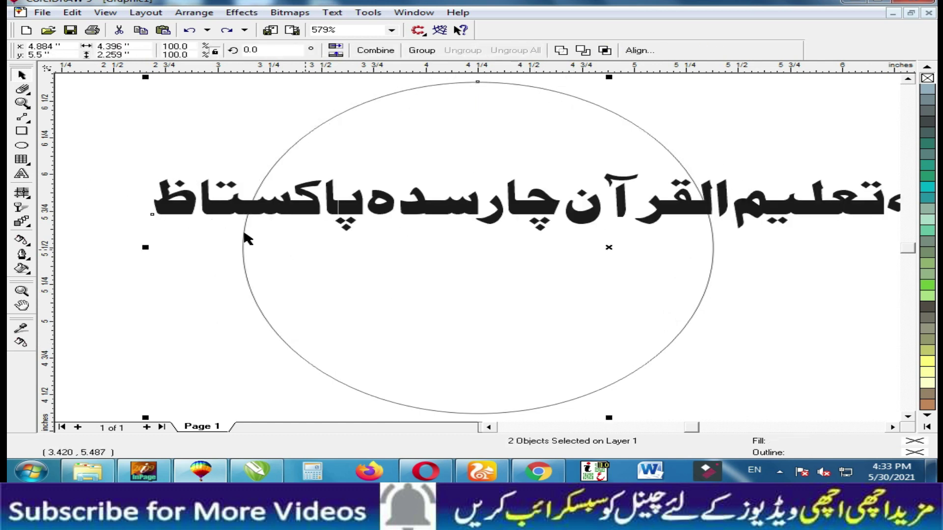
key(Escape)
Step: Switch to InPage, copy the Urdu heading's text box once more and return to CorelDRAW
click(178, 208)
key(alt+Tab)
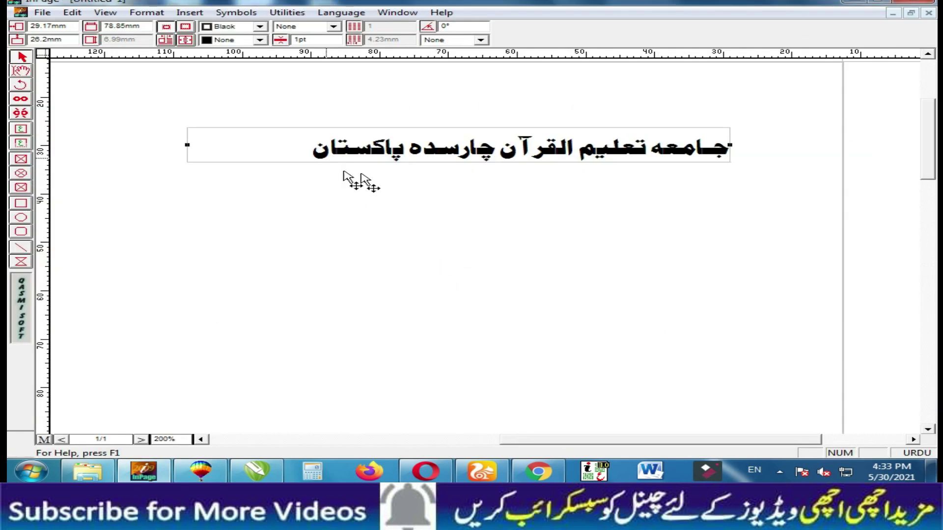
right_click(379, 159)
click(414, 209)
key(alt+Tab)
Step: Delete the old Urdu artistic text, keeping only the circle on the page
key(Delete)
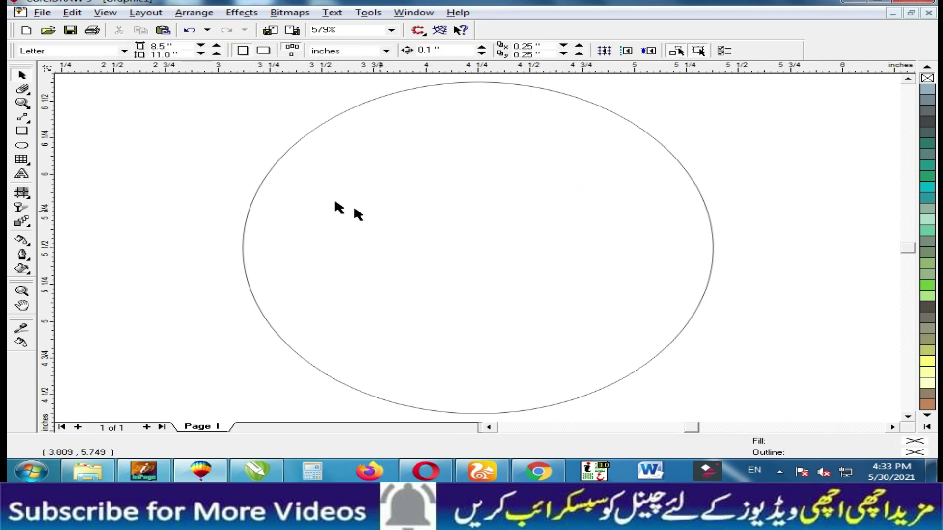
key(ctrl+v)
right_click(400, 201)
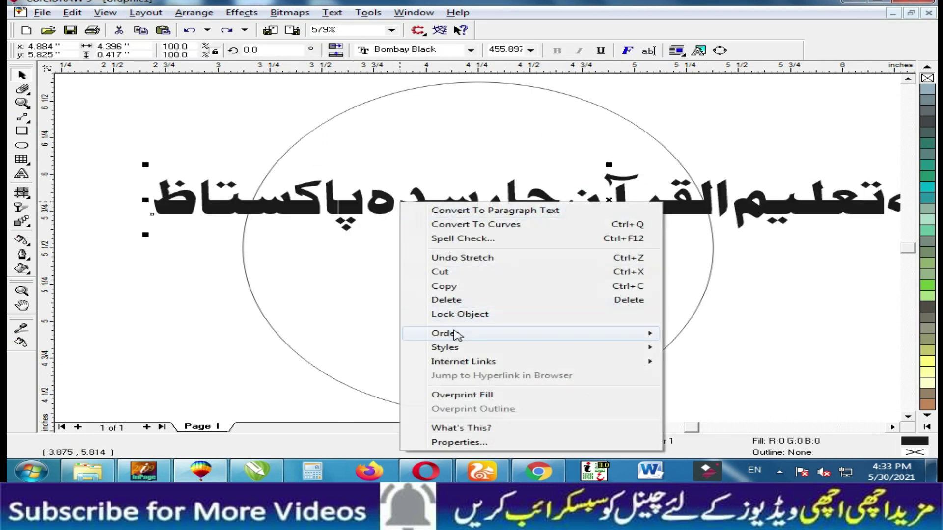
click(448, 299)
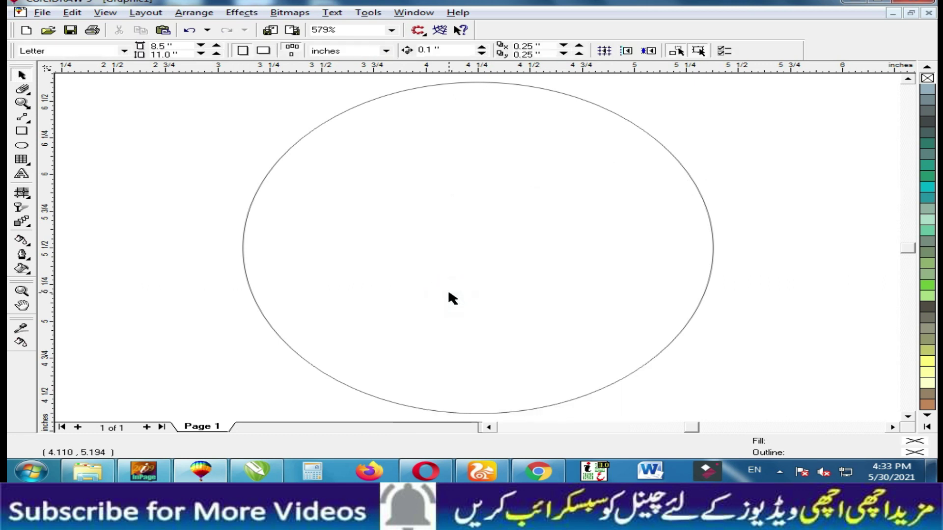
Step: Paste the freshly copied Urdu text over the circle and scale it to 3 percent
right_click(139, 127)
click(175, 202)
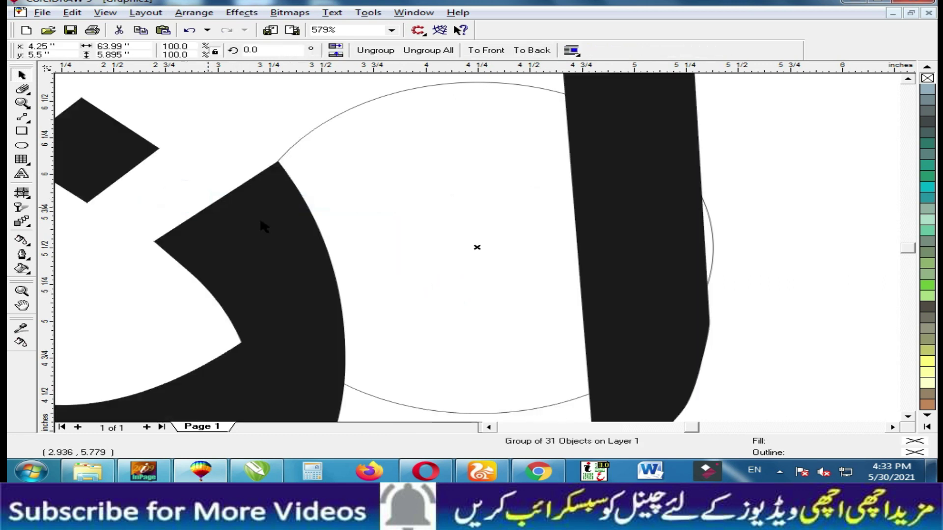
click(177, 46)
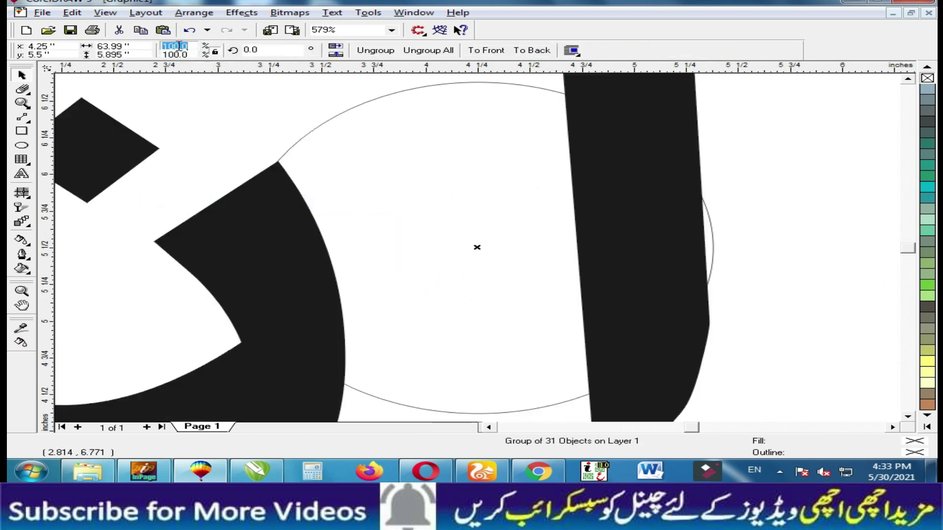
text(3)
key(Return)
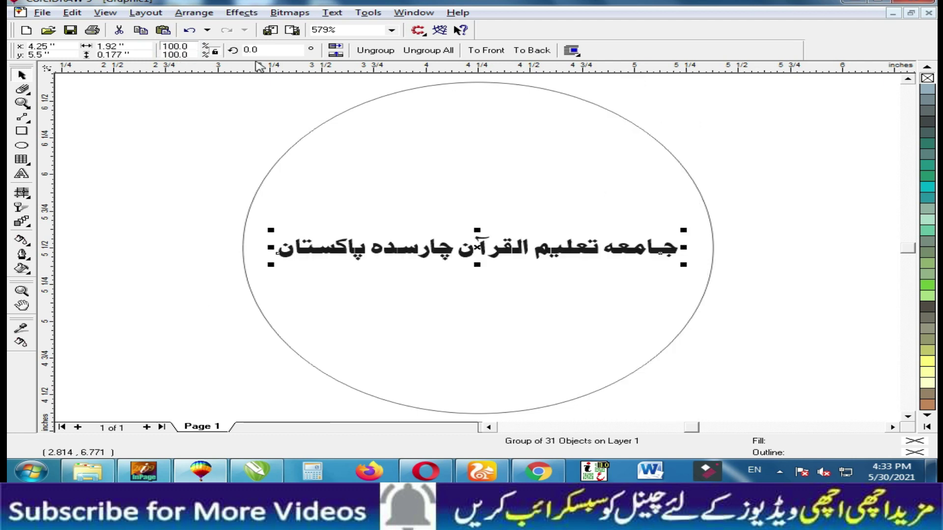
Step: Enlarge the text about its centre to about 3.65 inches wide, then ungroup and combine it into one artistic text object
drag(686, 270, 768, 309)
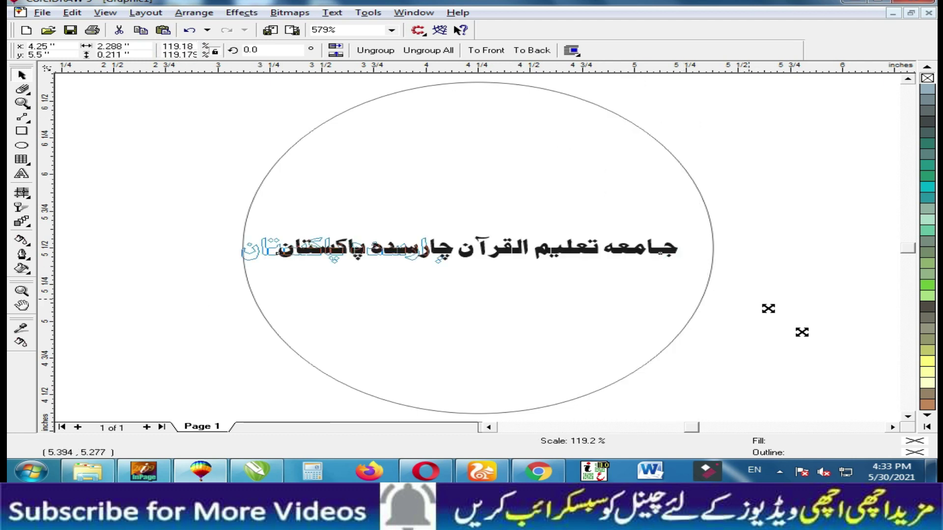
drag(848, 366, 808, 381)
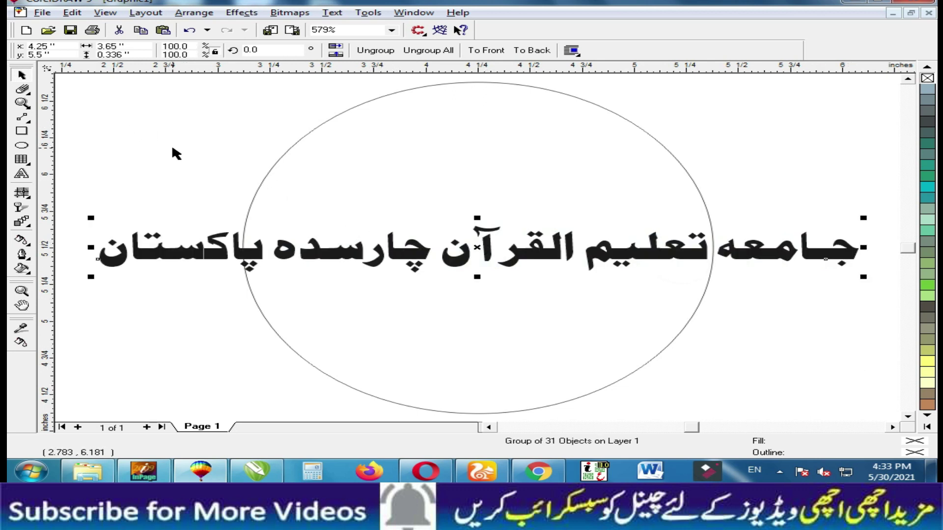
key(ctrl+u)
key(ctrl+l)
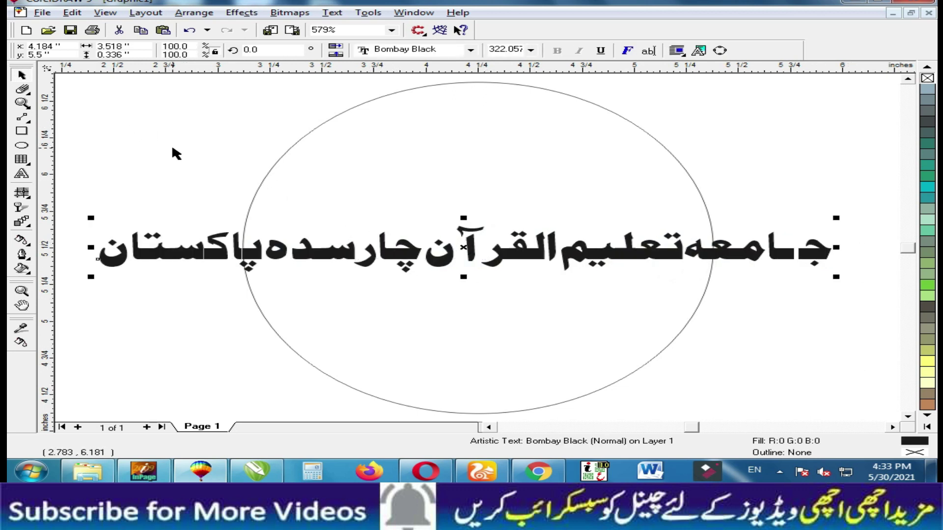
Step: Fit the new artistic text to the circle's upper arc and move the text and circle together slightly down
click(414, 13)
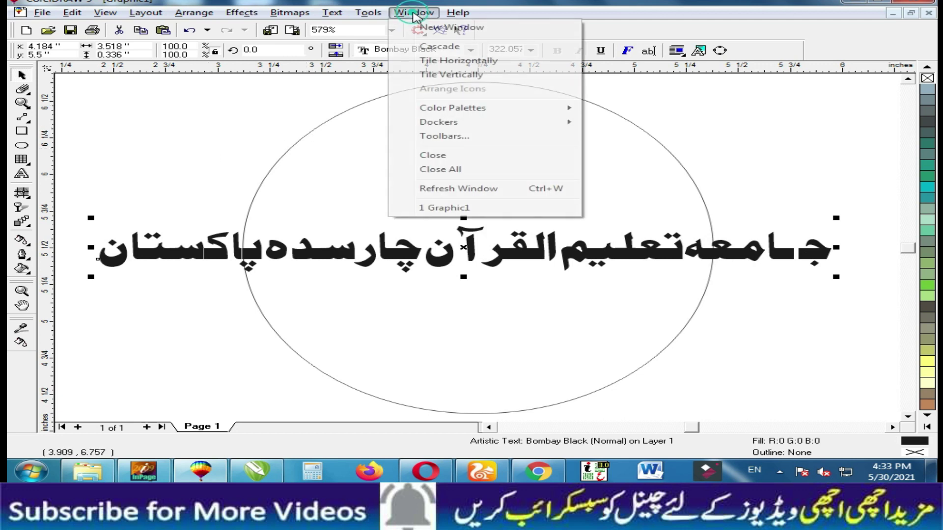
mouse_move(321, 13)
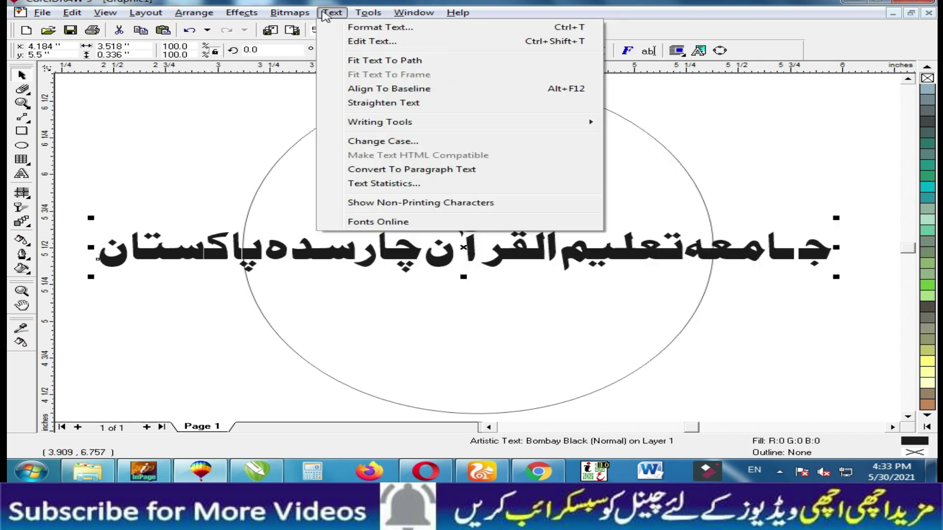
click(368, 62)
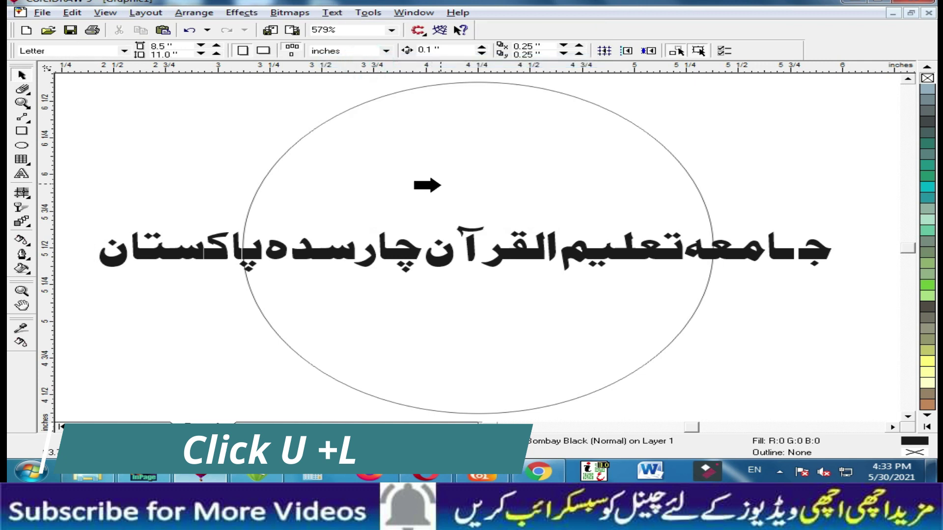
click(446, 186)
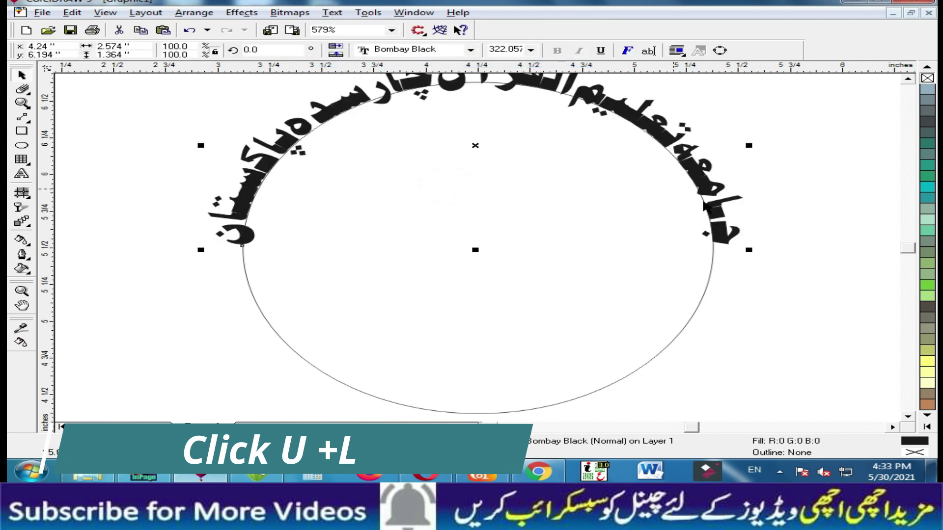
click(785, 143)
drag(645, 197, 643, 221)
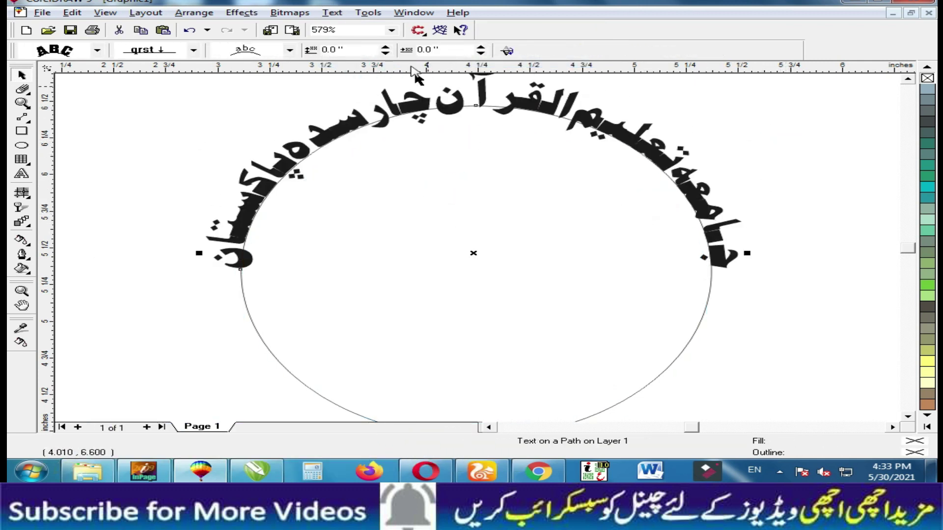
Step: Set the fitted text's distance from the path to -0.25 inches, placing it inside the circle, and deselect it
click(386, 53)
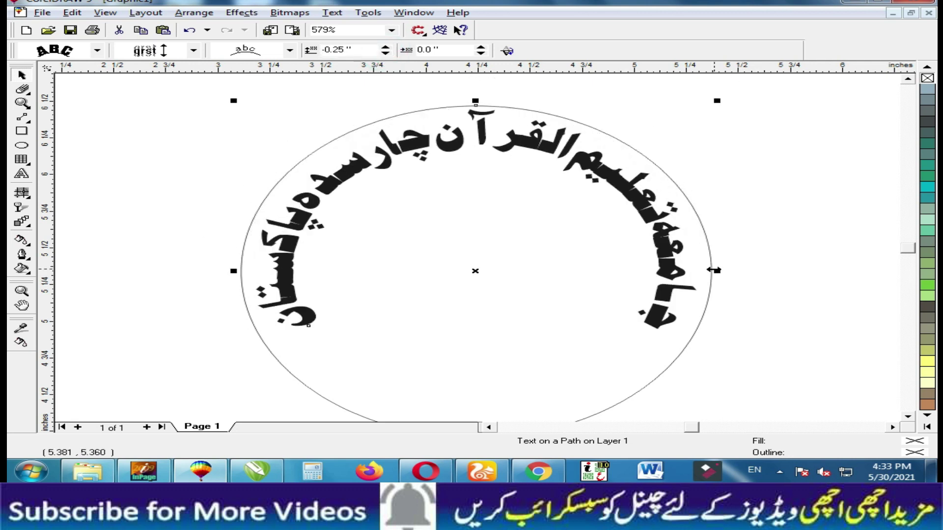
click(749, 275)
scroll(690, 278, down, 1)
scroll(690, 278, up, 1)
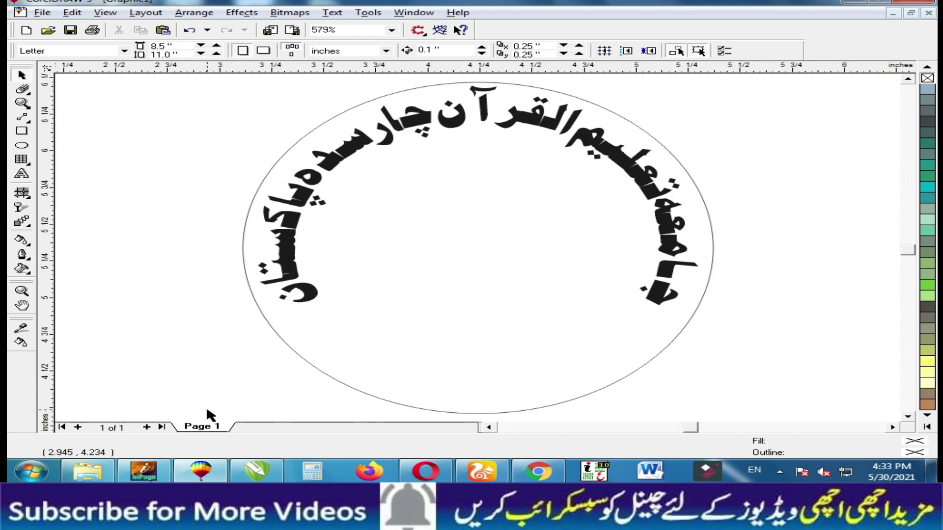
Step: In InPage, draw a wide text box below the first line and enter "حسن زئی شبقدر چارسدہ"
click(154, 476)
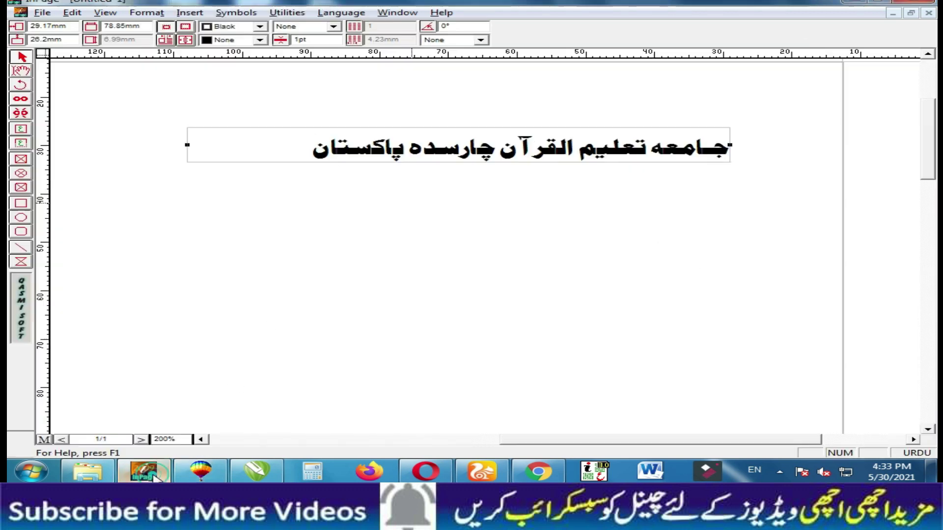
click(19, 143)
drag(180, 266, 750, 300)
text(حسن زئی شبقدر چا)
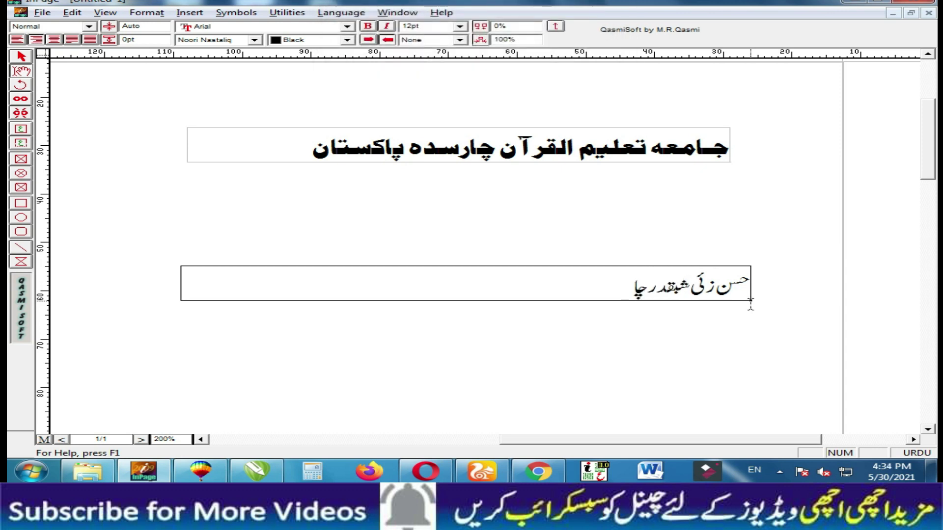
key(Escape)
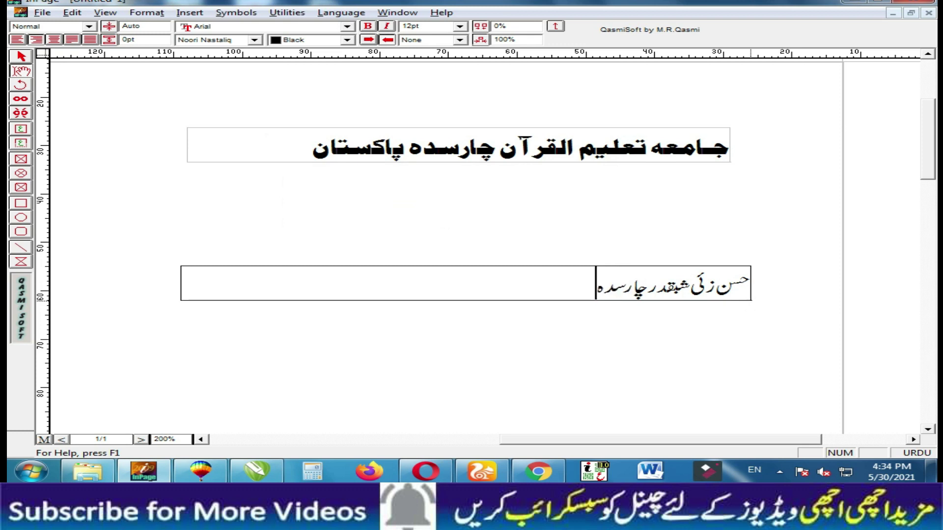
Step: Set the whole new Urdu line in the Trad Arabic Bold font
key(ctrl+a)
double_click(217, 42)
key(t)
click(216, 42)
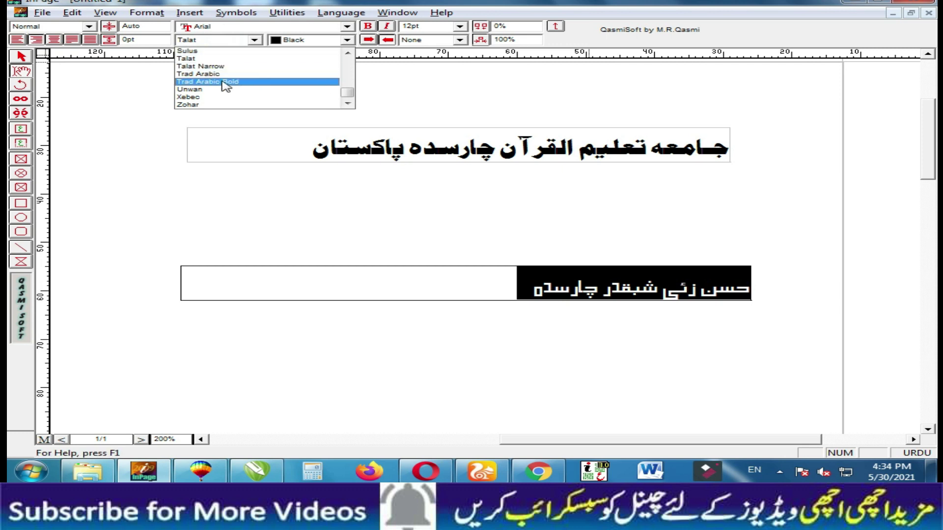
click(225, 82)
Step: Copy the new text box with the Trad Arabic Bold line to the clipboard
key(alt+Tab)
key(alt+Tab)
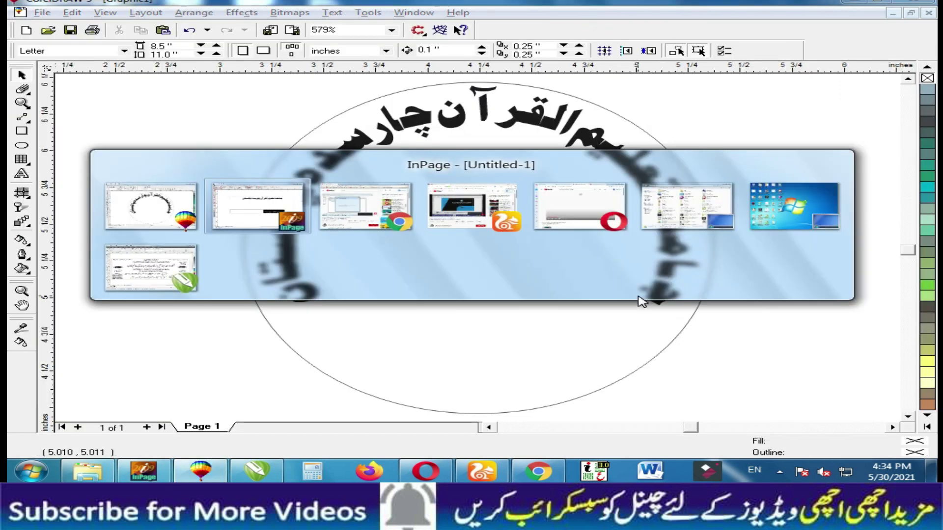
click(647, 294)
right_click(640, 286)
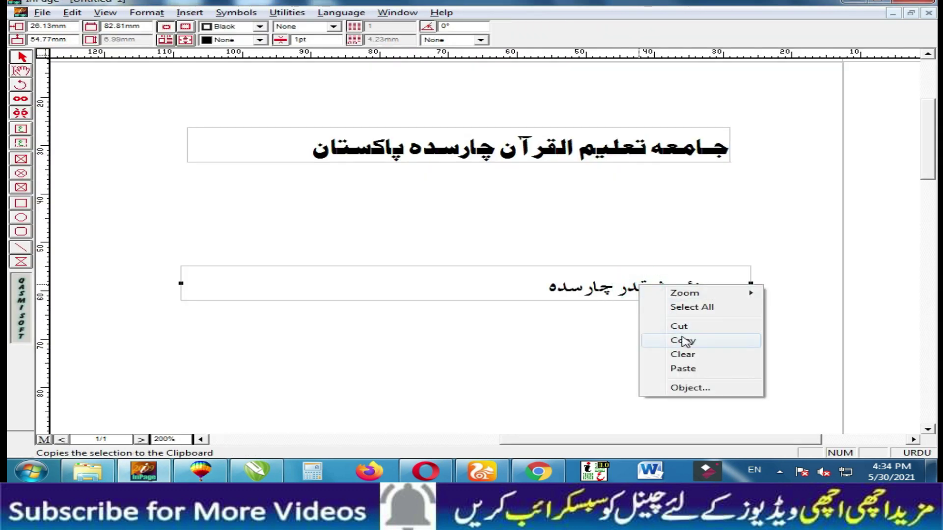
click(683, 337)
key(alt+Tab)
key(alt+Tab)
Step: Delete the last word "چارسدہ" from the new line, leaving "حسن زئی شبقدر"
double_click(533, 276)
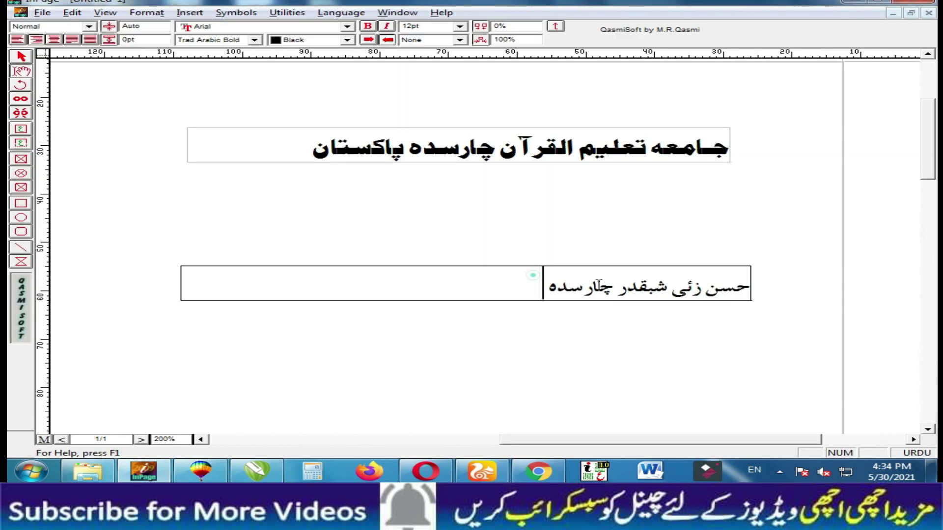
drag(533, 275, 622, 287)
key(Delete)
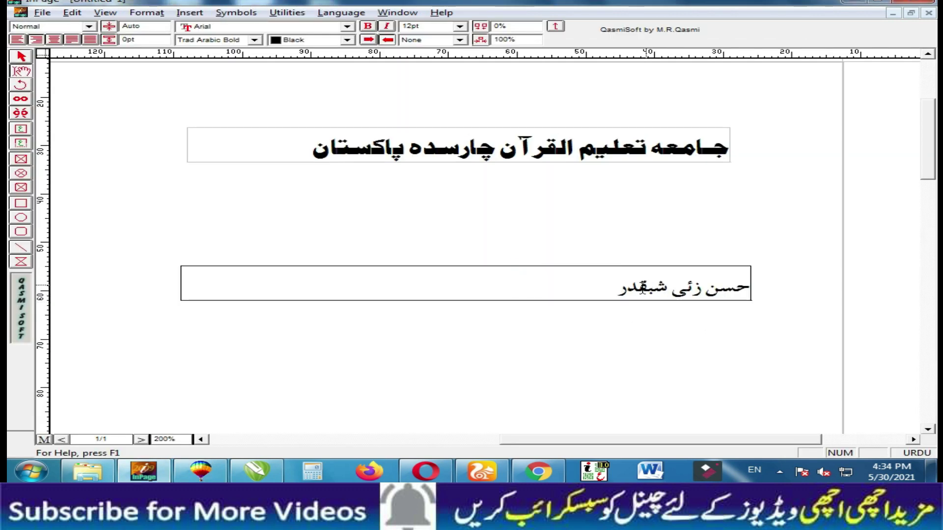
Step: Set the shortened line in the Bombay Black font and copy its text box
key(ctrl+a)
click(224, 44)
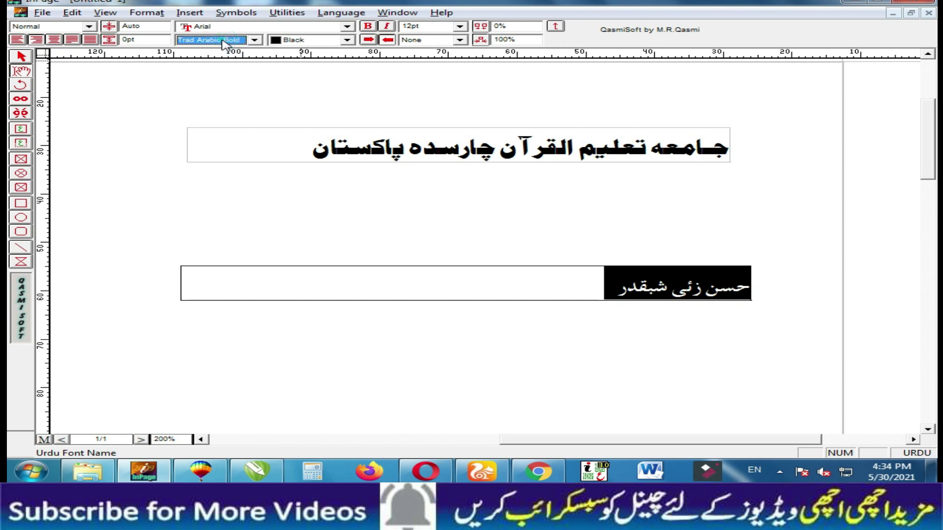
key(b)
click(224, 43)
click(227, 64)
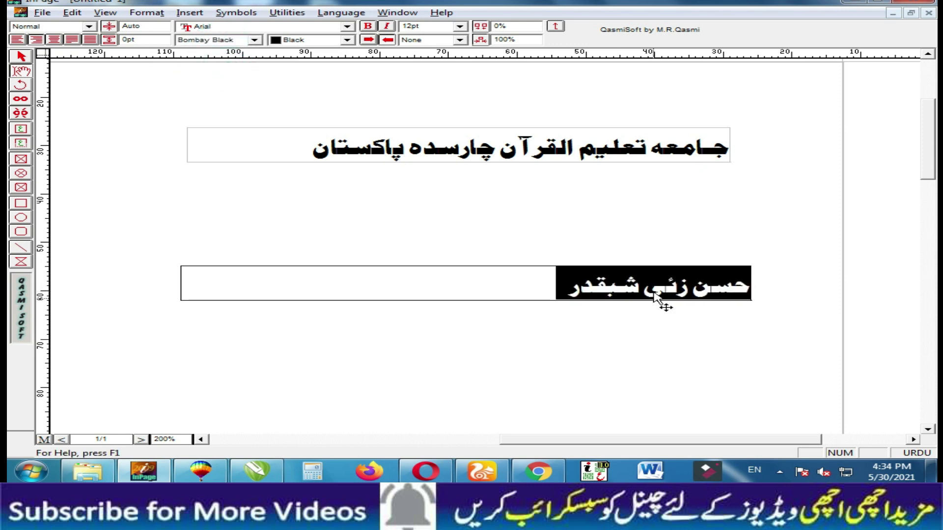
ctrl+click(653, 287)
right_click(652, 287)
click(684, 338)
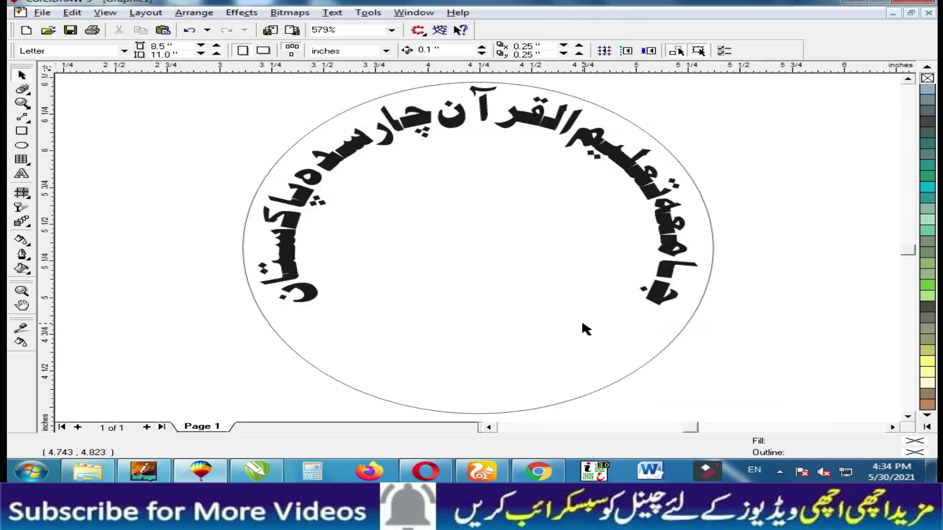
Step: Paste the copied Urdu text into the CorelDRAW page and scale it to 3 percent
right_click(159, 159)
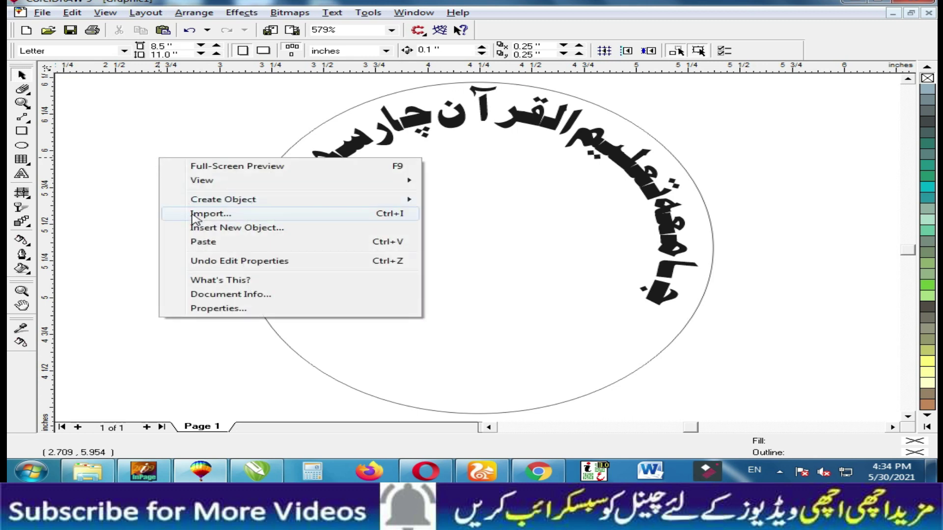
click(199, 238)
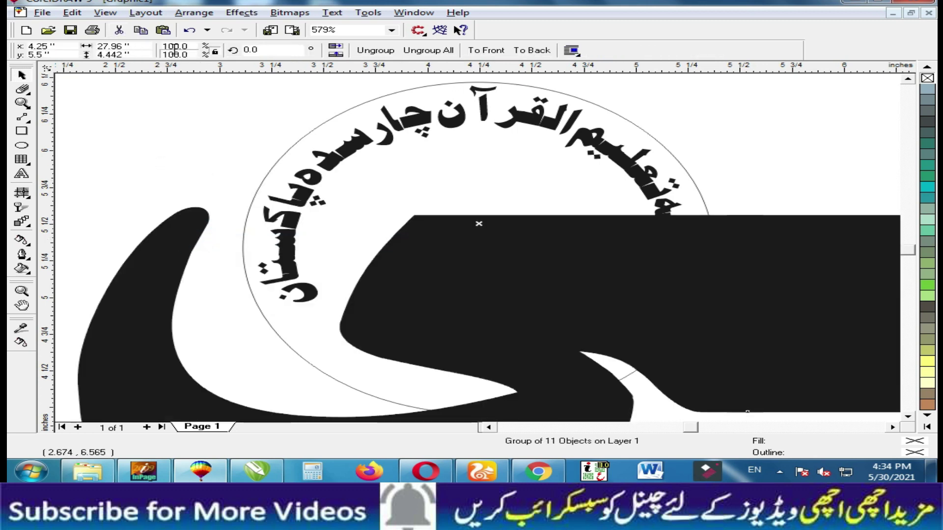
double_click(176, 48)
text(3)
key(Return)
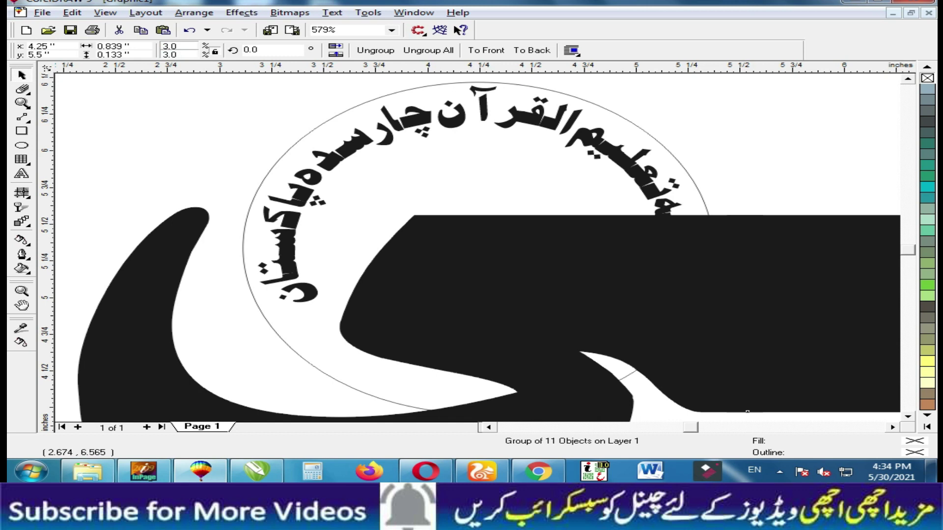
Step: Enlarge the pasted text to about 1.35 inches wide, move it to the circle's lower edge and centre it horizontally on the circle
drag(571, 241, 620, 269)
drag(594, 228, 594, 384)
shift+click(518, 306)
key(c)
key(F3)
click(650, 297)
key(F4)
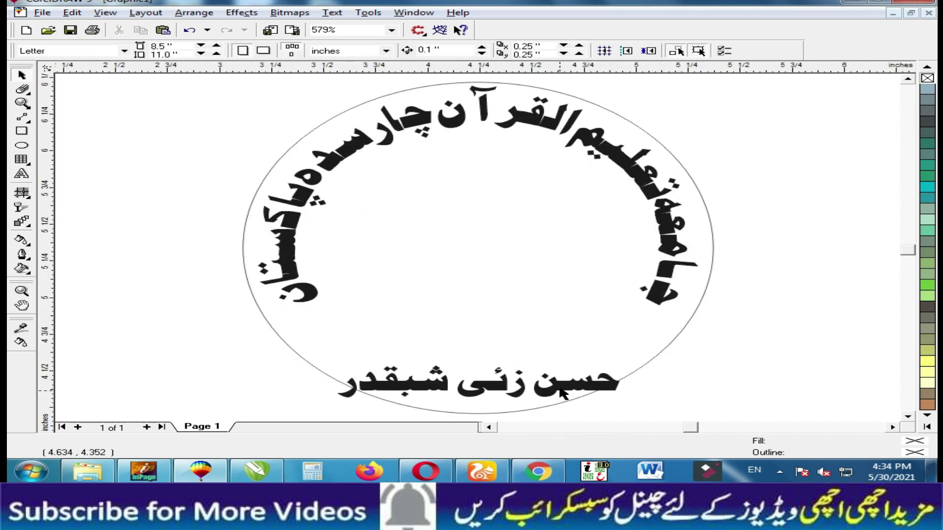
Step: Ungroup the lower Urdu text and combine its pieces into one artistic text object
drag(560, 390, 513, 382)
key(ctrl+z)
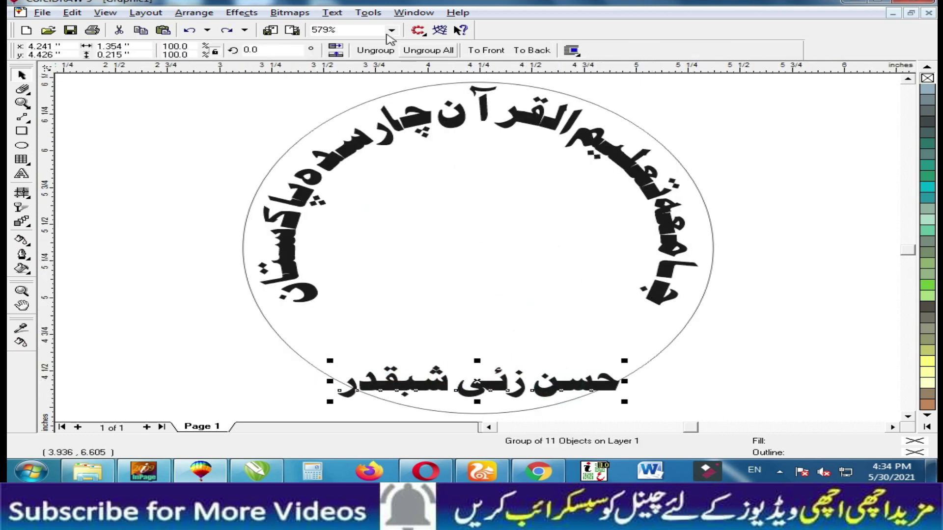
drag(214, 344, 648, 398)
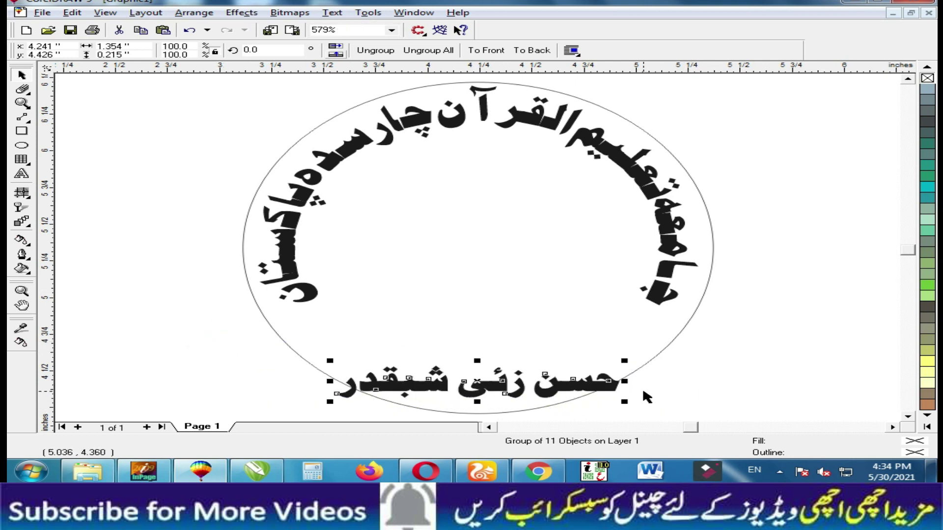
key(ctrl+u)
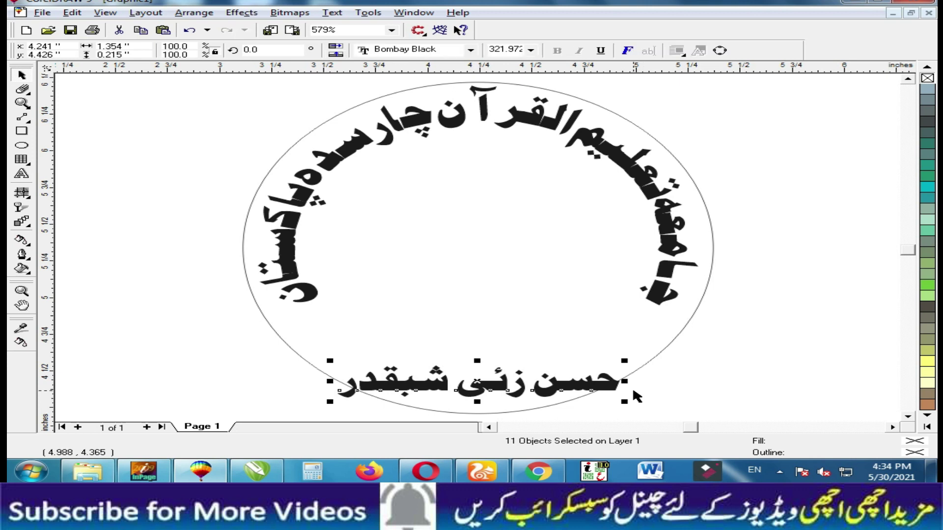
key(ctrl+l)
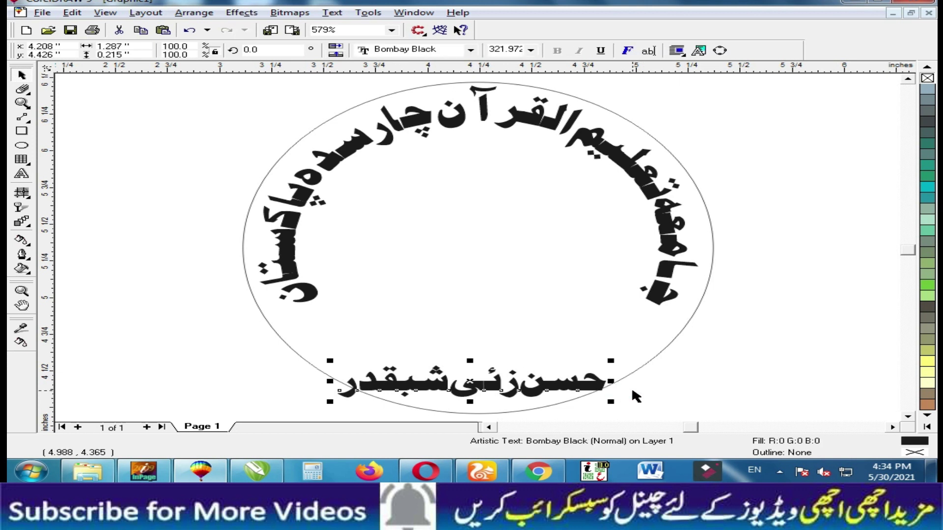
Step: Try to fit the combined lower text to a path
click(339, 13)
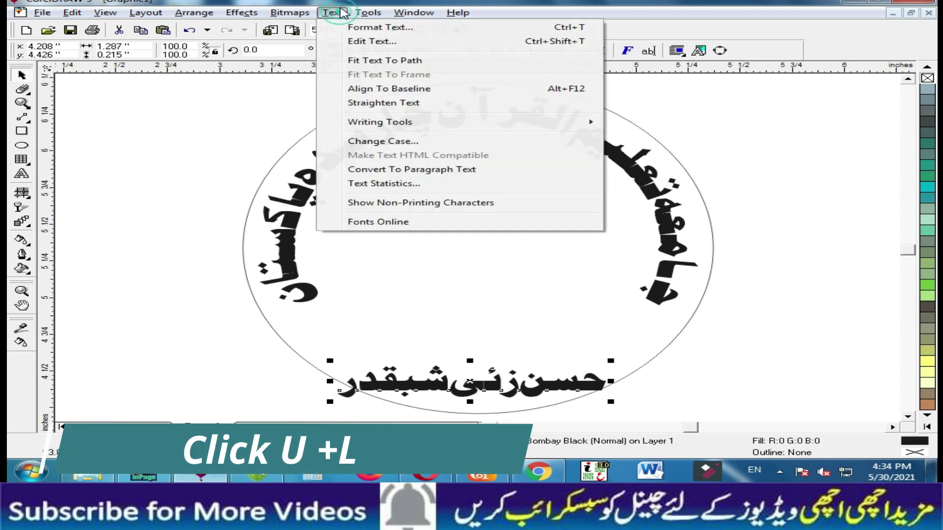
click(364, 61)
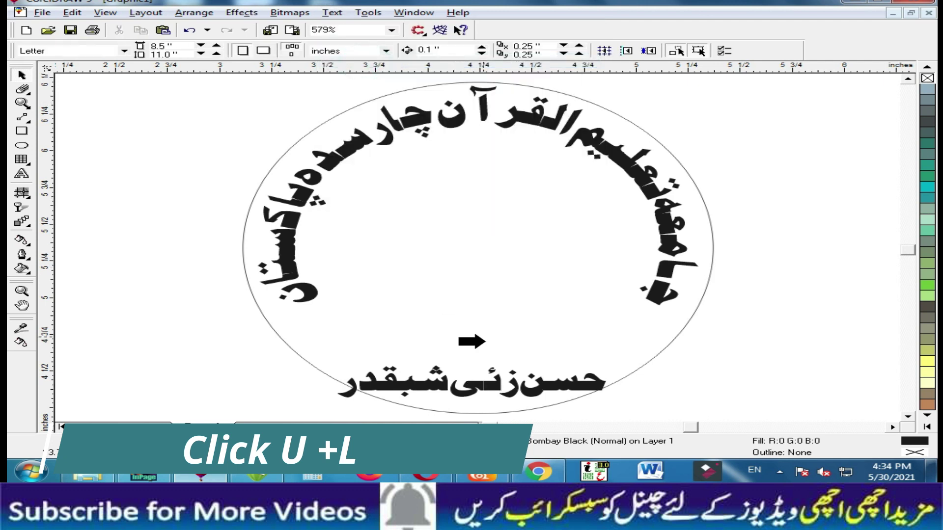
click(481, 340)
click(543, 263)
Step: Try moving the upper arched text sideways to test whether it is tied to the circle, and undo each move
drag(681, 262, 604, 262)
key(ctrl+z)
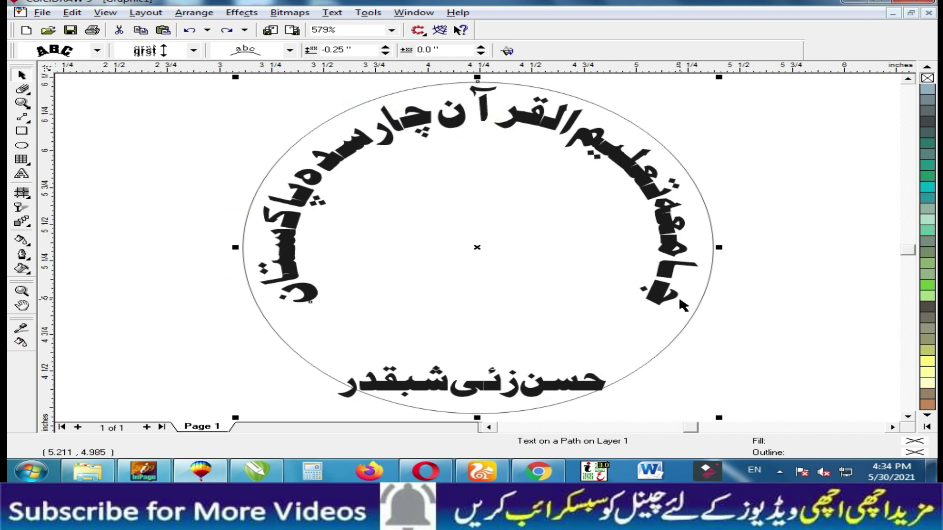
key(alt+a)
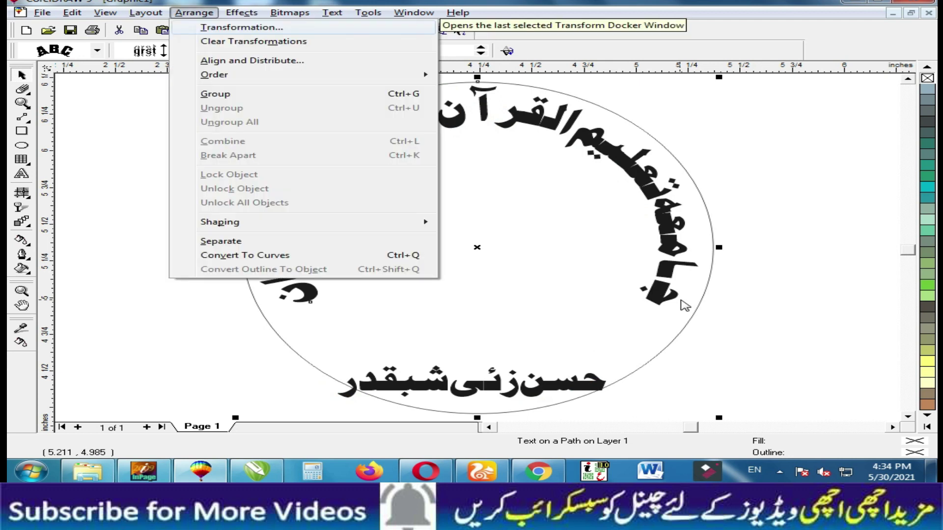
click(730, 306)
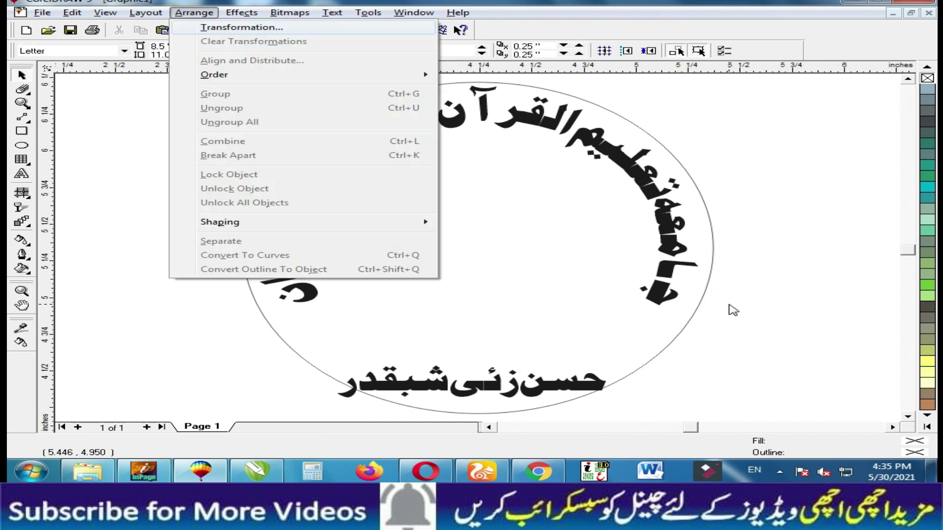
drag(673, 281, 717, 281)
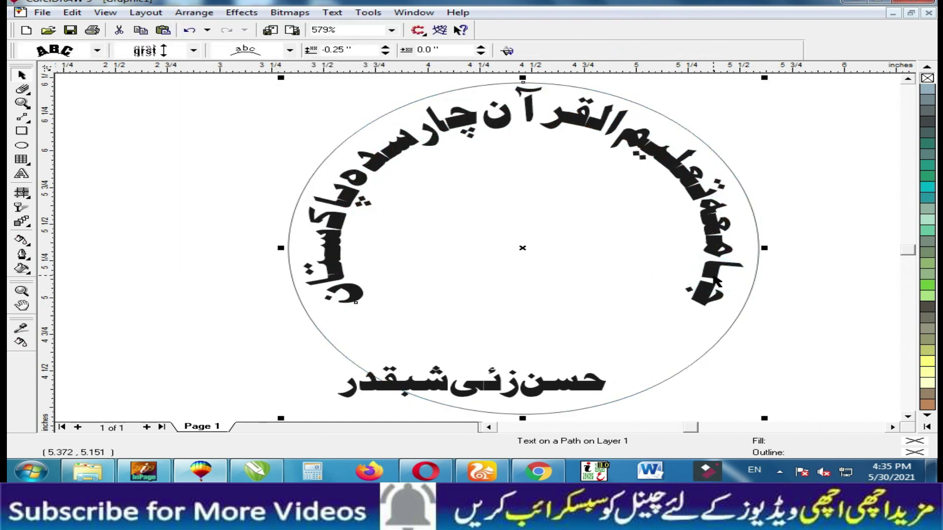
key(ctrl+z)
key(alt+t)
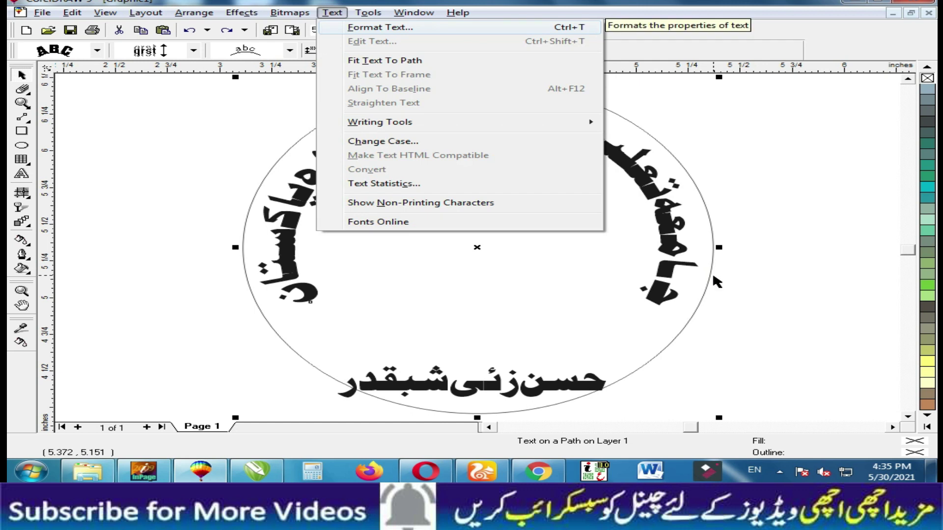
key(Escape)
drag(677, 272, 709, 272)
key(ctrl+z)
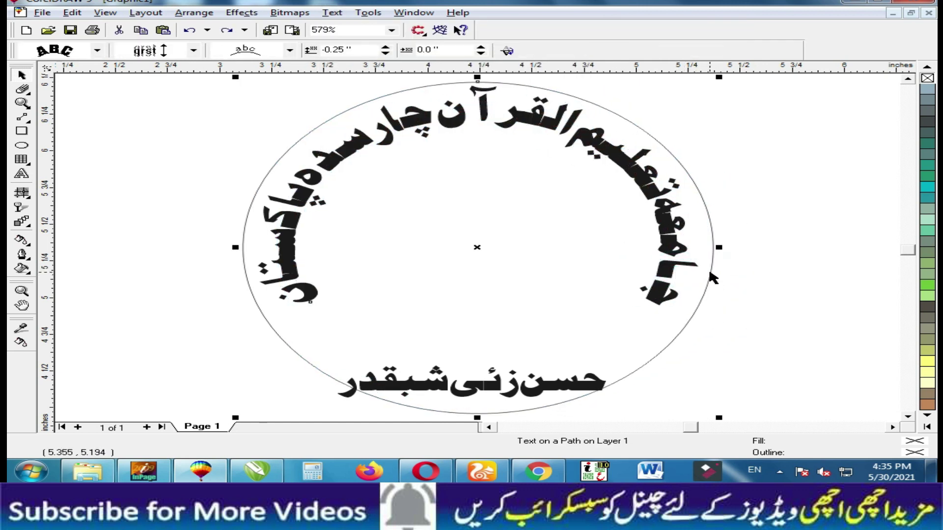
key(alt+t)
key(t)
key(alt+c)
key(Escape)
Step: Try separating the arched text from the circle and moving it, then undo the separation and the moves
click(656, 284)
drag(669, 287, 681, 292)
key(ctrl+z)
key(alt+a)
key(s)
key(Escape)
key(ctrl+z)
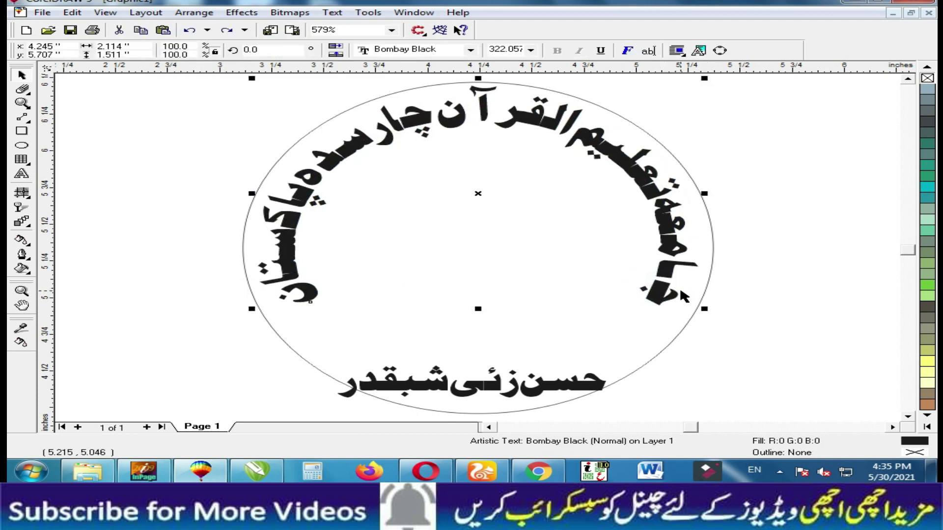
key(ctrl+z)
key(alt+a)
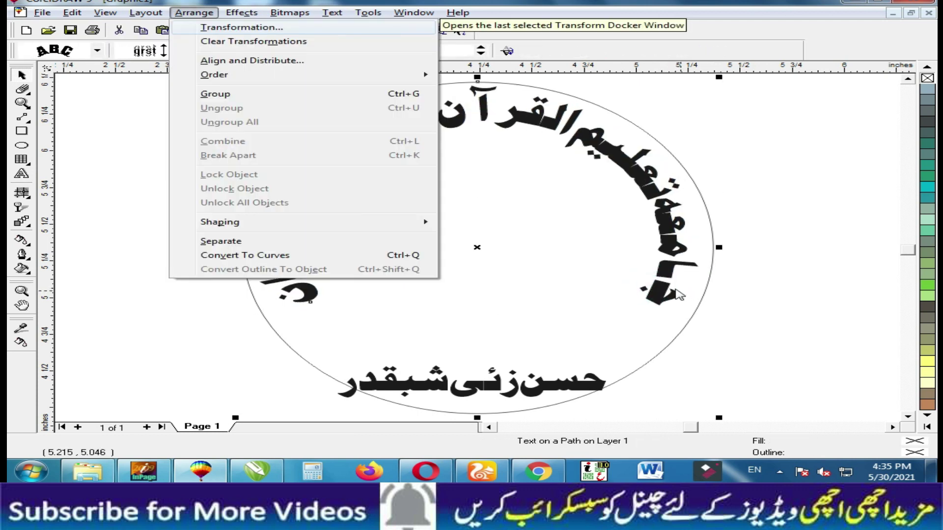
click(690, 275)
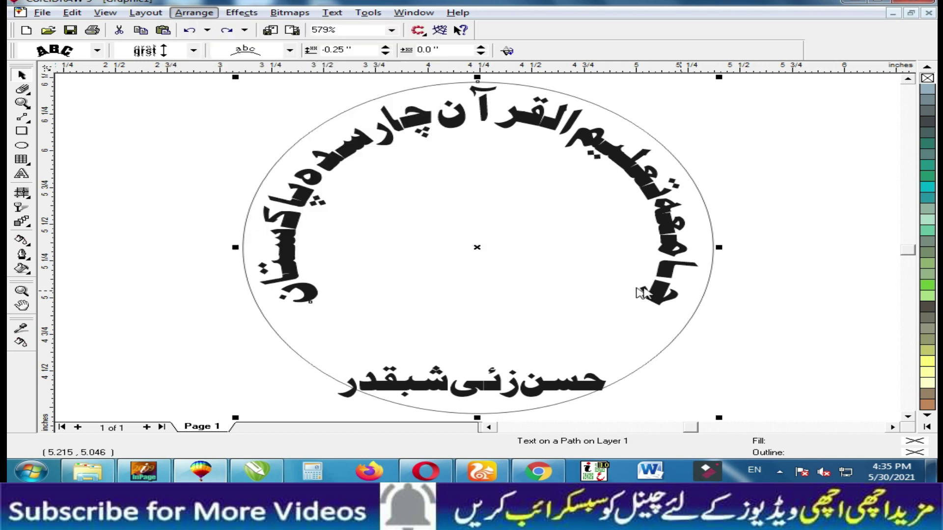
click(819, 251)
drag(671, 276, 738, 276)
key(ctrl+z)
Step: Separate the upper arched text from the circle and move the text alone to the right
click(194, 12)
click(194, 13)
click(194, 13)
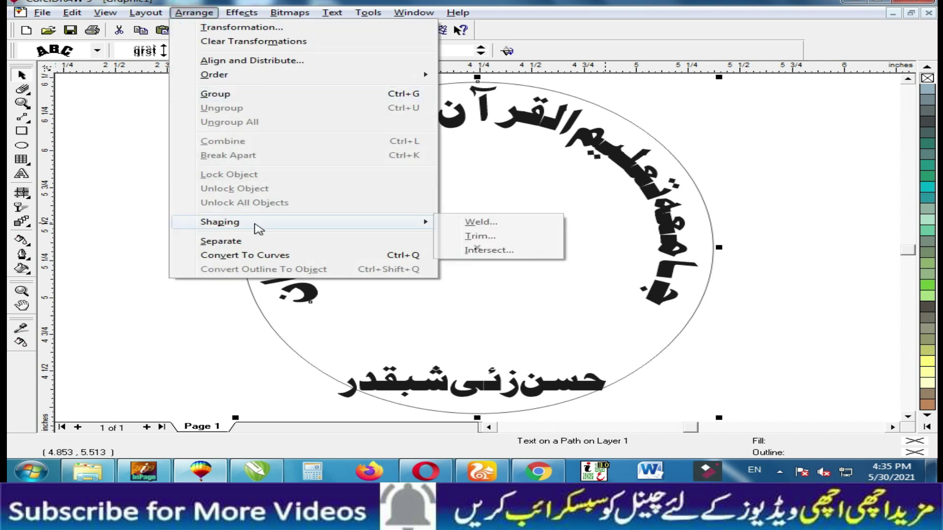
click(288, 241)
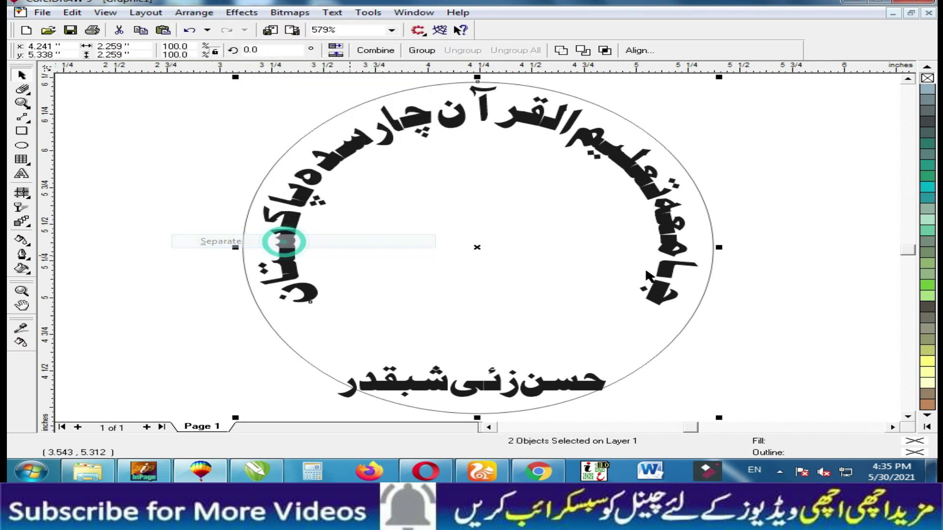
click(785, 223)
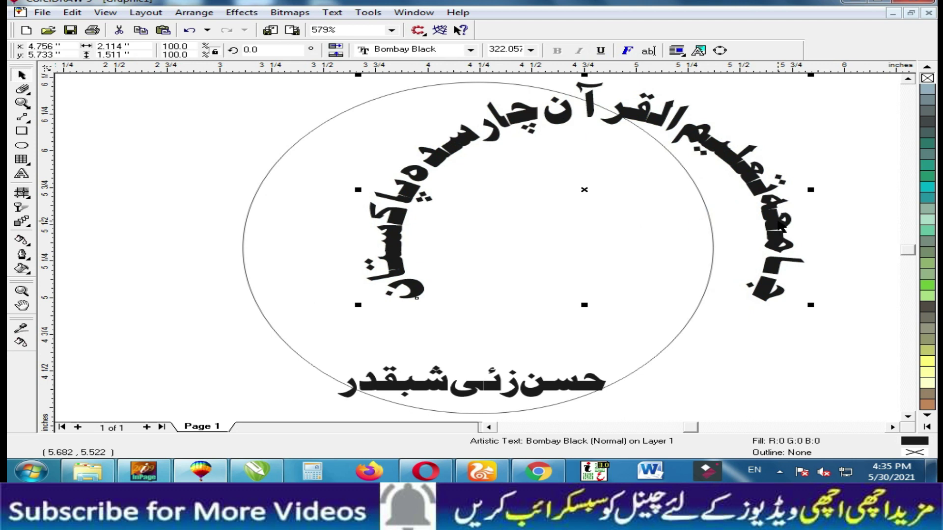
Step: Undo the sideways move of the upper arched text and its separation from the circle
key(ctrl+z)
key(F3)
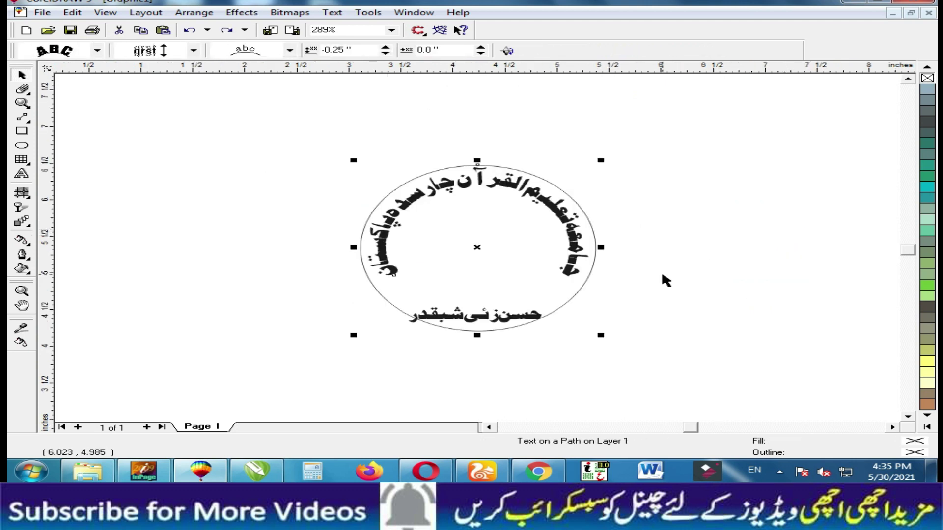
key(ctrl+z)
key(ctrl+z)
Step: Try moving the upper arched text and the circle in several directions, undoing each move
drag(568, 262, 725, 249)
key(ctrl+z)
drag(510, 240, 640, 206)
key(ctrl+z)
click(265, 161)
drag(479, 212, 246, 272)
key(ctrl+z)
drag(466, 200, 501, 166)
key(ctrl+z)
drag(435, 183, 490, 248)
key(ctrl+z)
Step: Separate the upper arched text from the circle, test it with a short move and undo that move
click(194, 12)
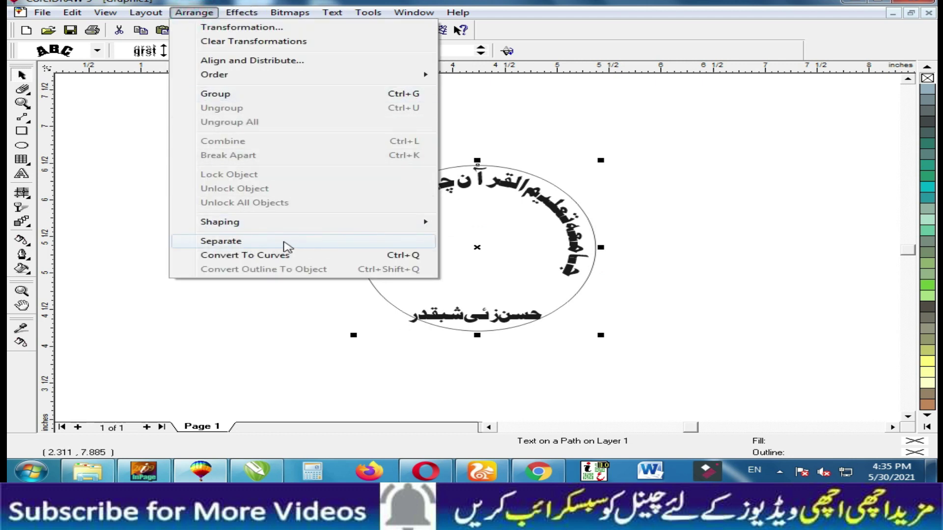
click(286, 246)
click(694, 211)
click(567, 232)
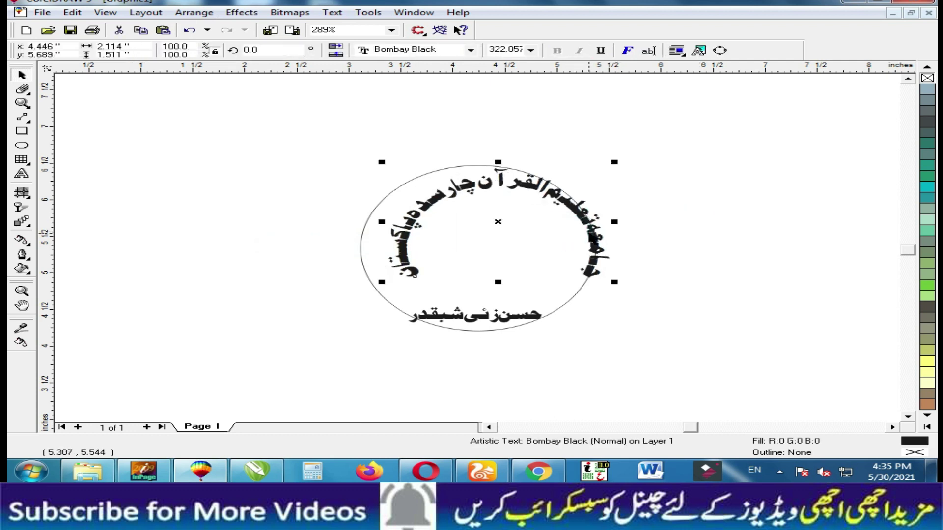
key(ctrl+z)
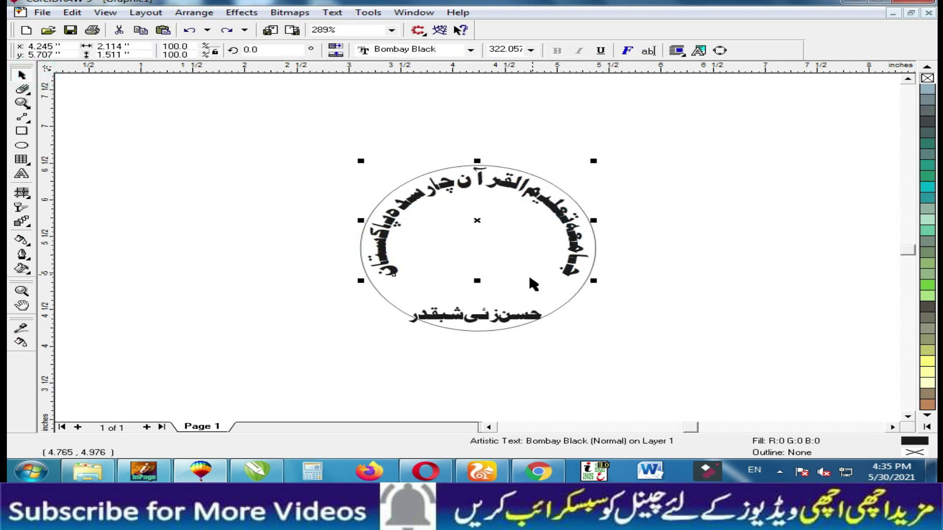
Step: Fit the short lower Urdu line to the circle as its path
click(528, 322)
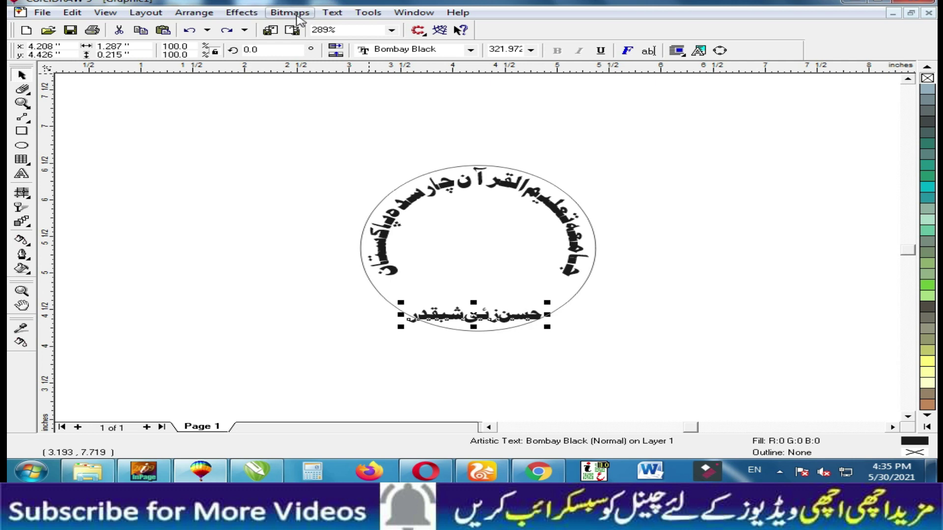
click(332, 12)
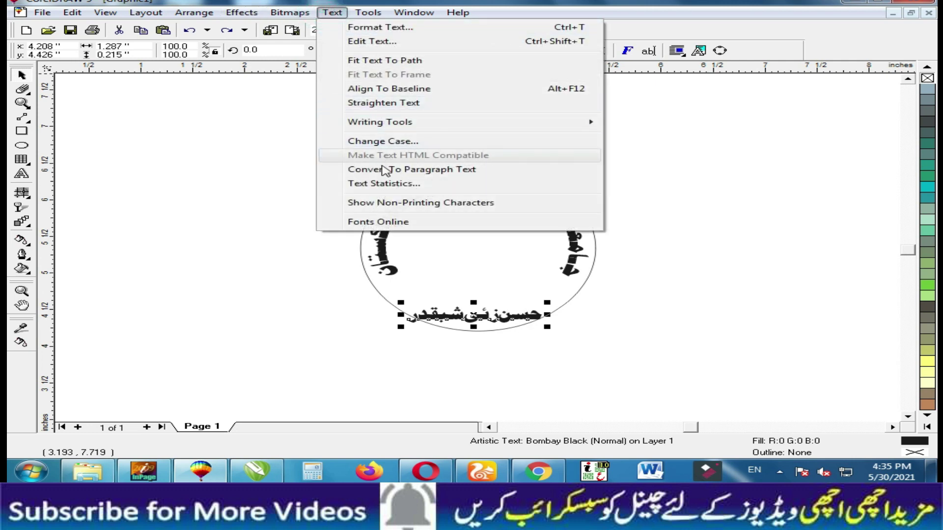
click(385, 60)
click(484, 268)
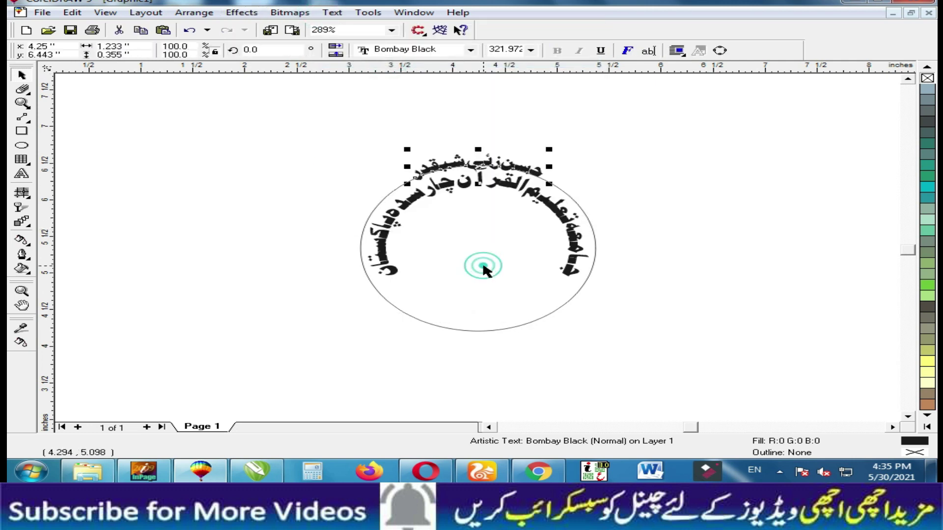
Step: Try moving the circle and the newly fitted text, and undo the moves
click(508, 178)
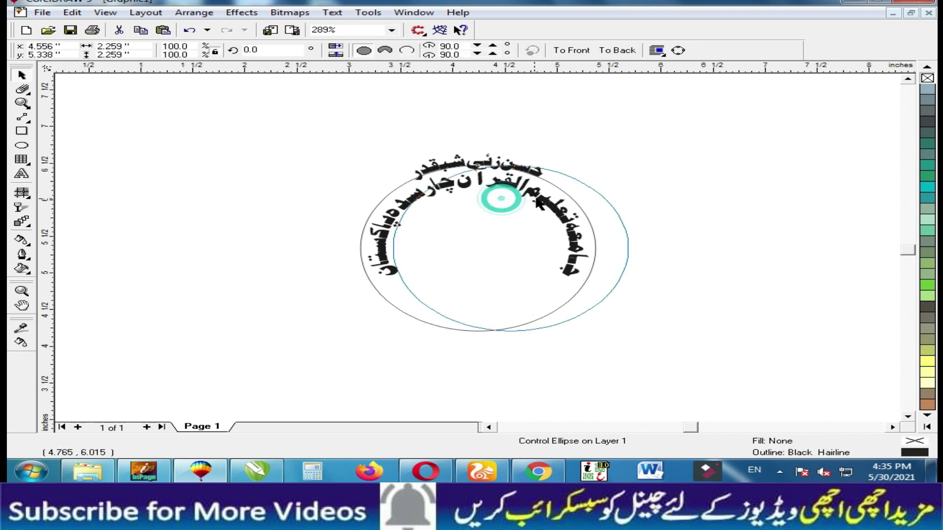
click(495, 241)
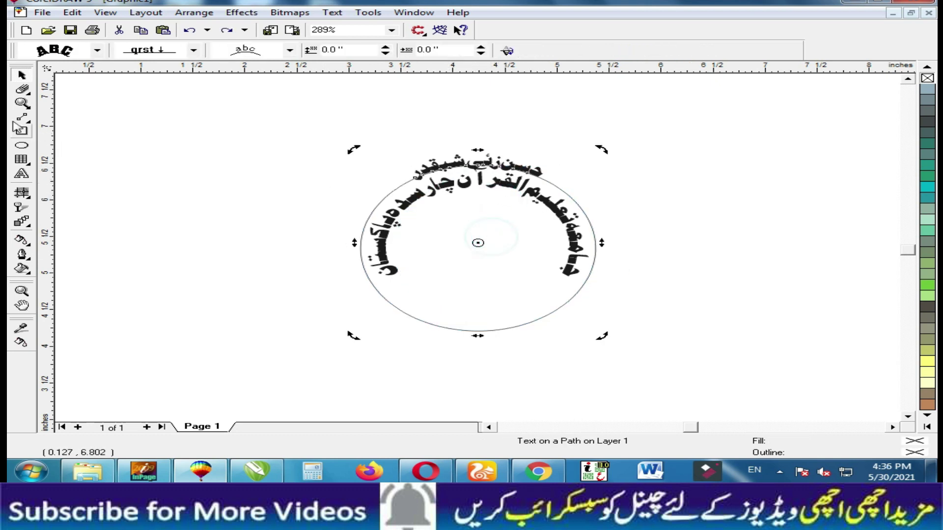
click(272, 171)
drag(547, 267, 444, 286)
key(ctrl+z)
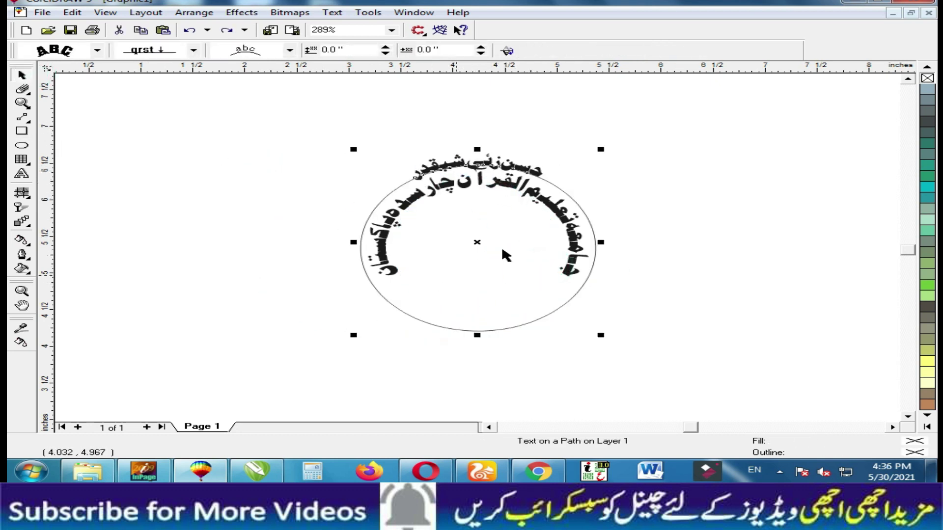
Step: Place the short line along the bottom of the circle and flip it to the other side of the path
click(246, 51)
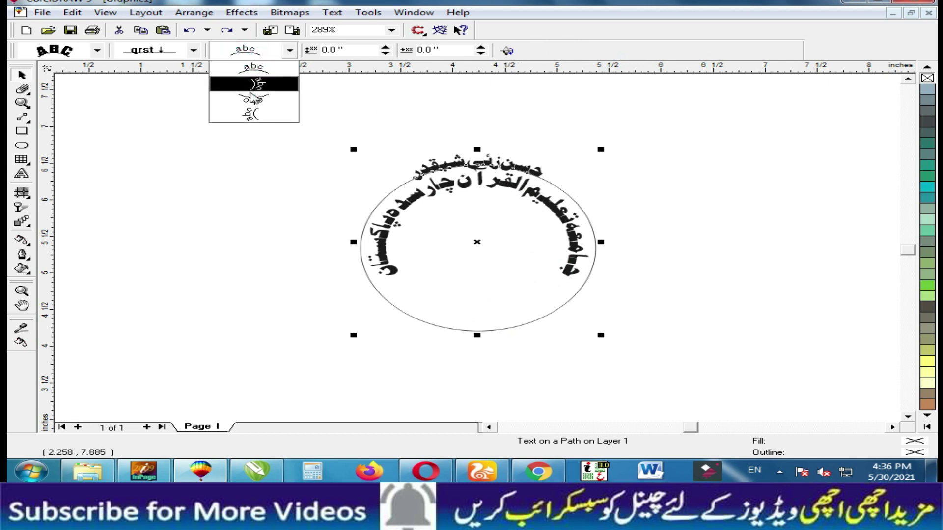
click(250, 95)
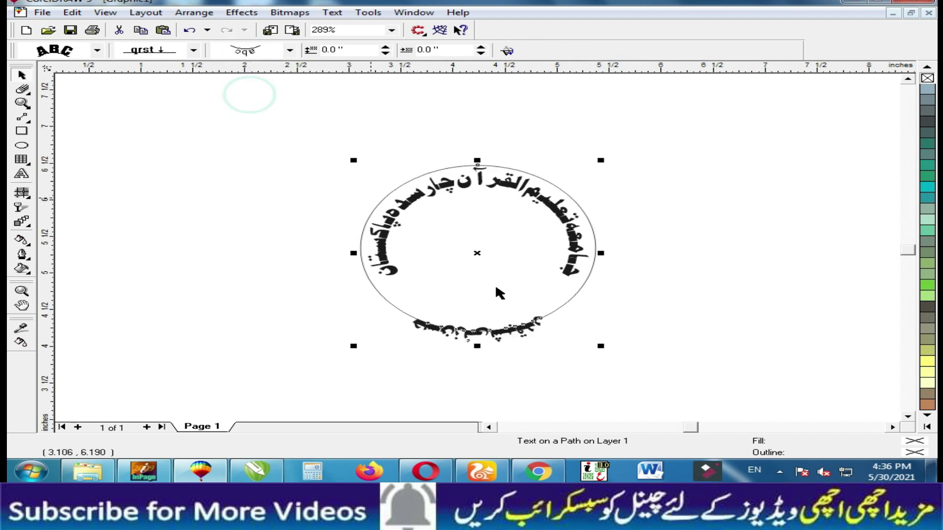
click(700, 318)
click(539, 322)
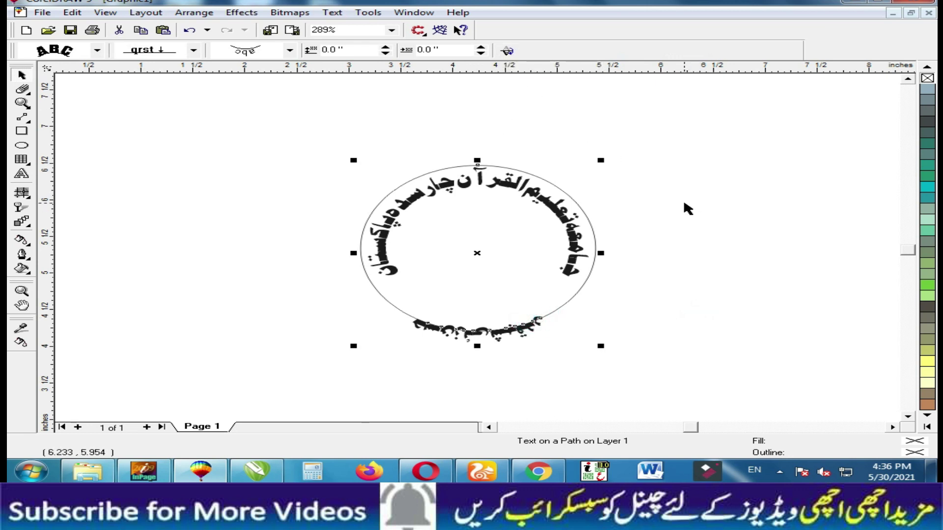
click(507, 52)
click(694, 350)
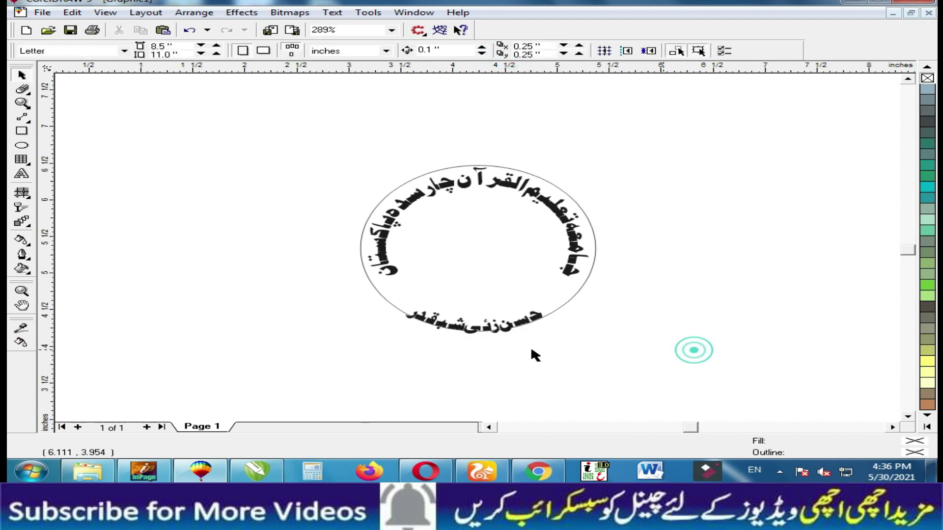
Step: Undo a stray move of the lower text and set its distance from the path to 0.15 inches
drag(482, 329, 493, 328)
key(ctrl+z)
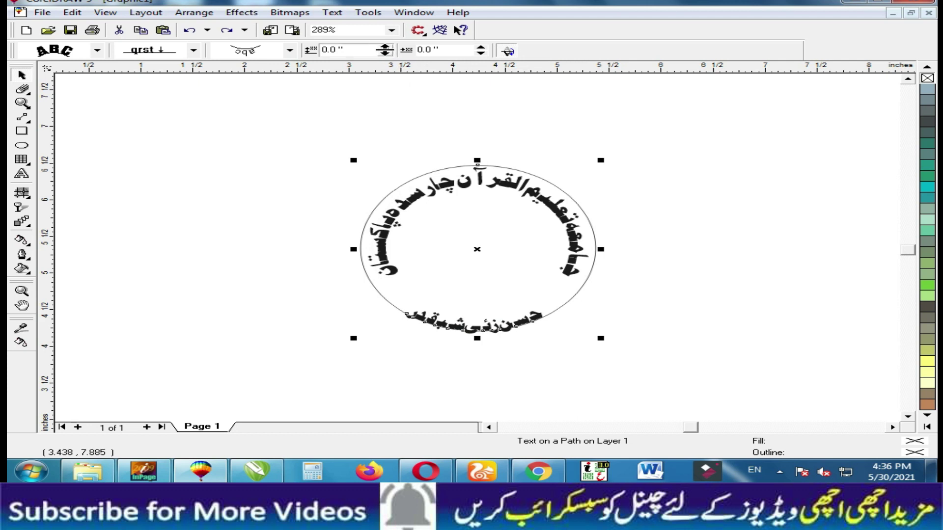
click(386, 48)
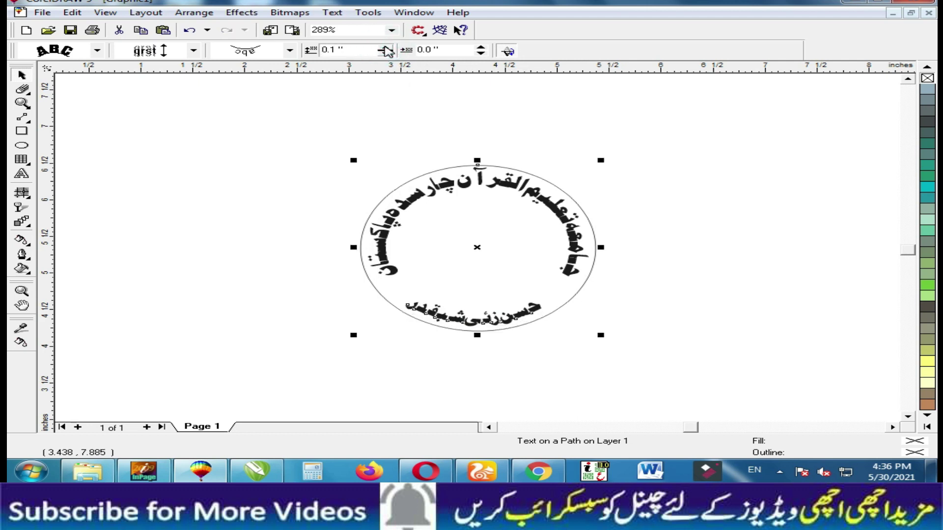
click(686, 343)
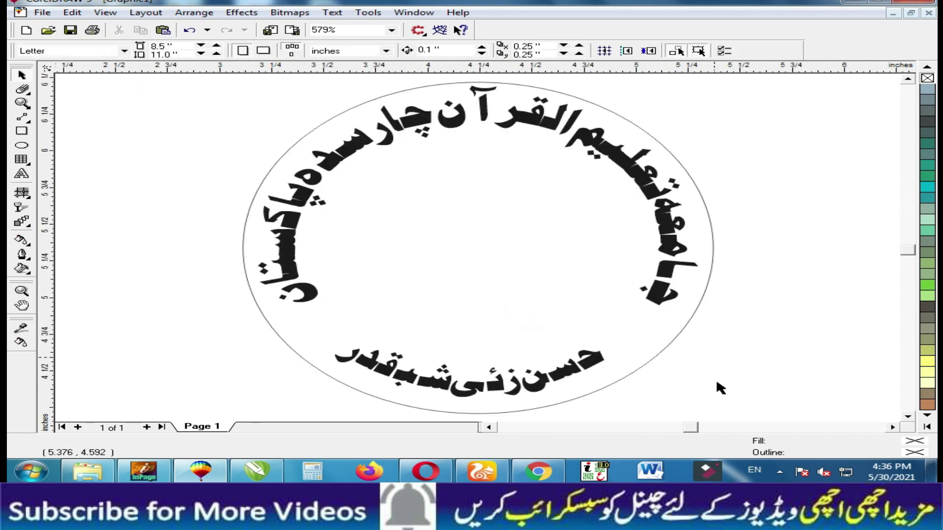
Step: Widen the letter spacing of the lower arched line with the Shape tool and undo the last, excessive widening
click(572, 384)
click(603, 361)
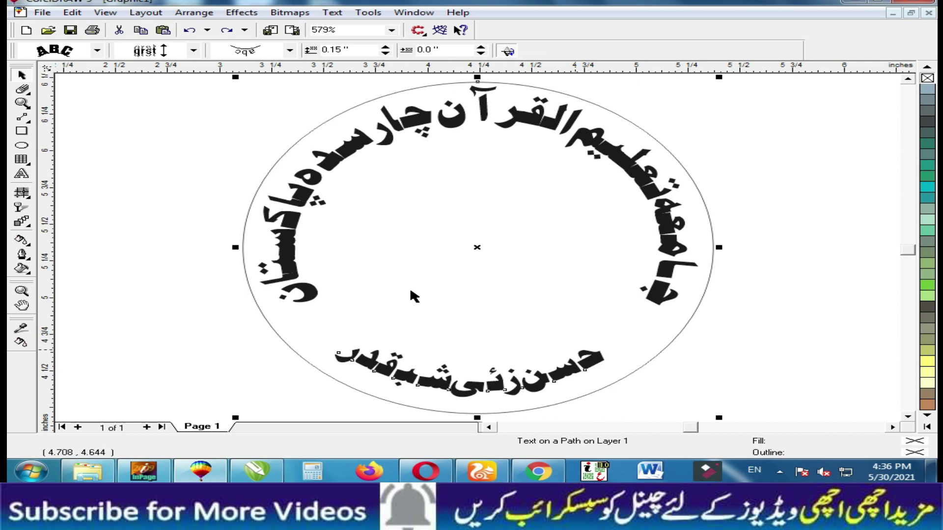
click(32, 125)
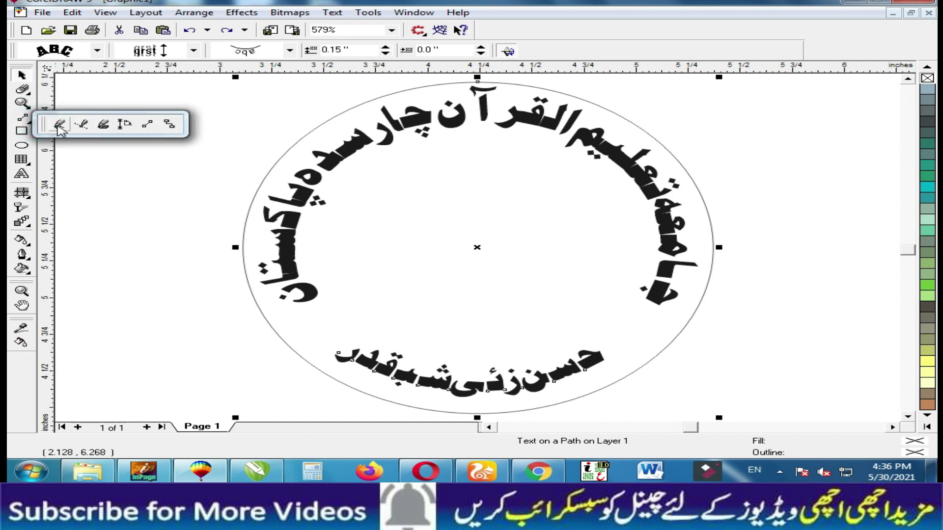
click(66, 219)
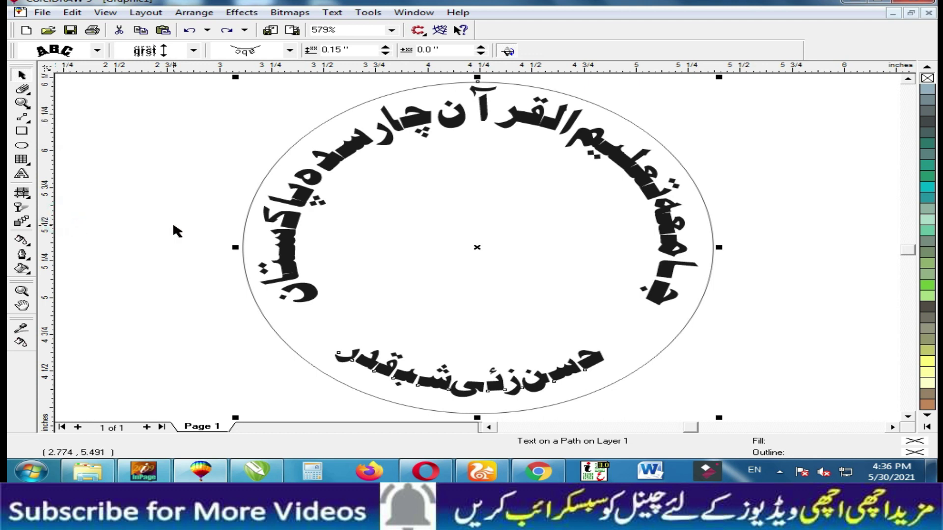
key(F10)
click(564, 376)
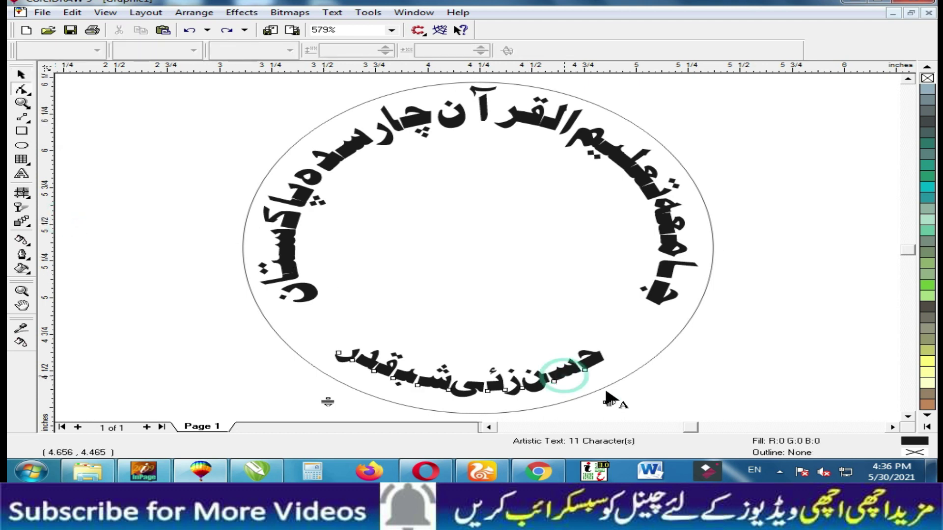
mouse_move(611, 401)
mouse_down()
mouse_move(657, 386)
mouse_move(628, 406)
mouse_up()
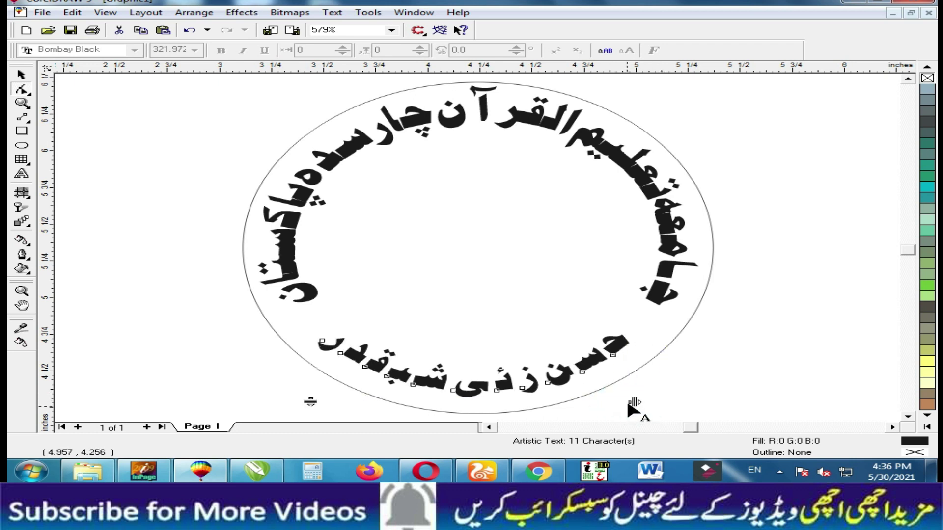
key(space)
click(731, 354)
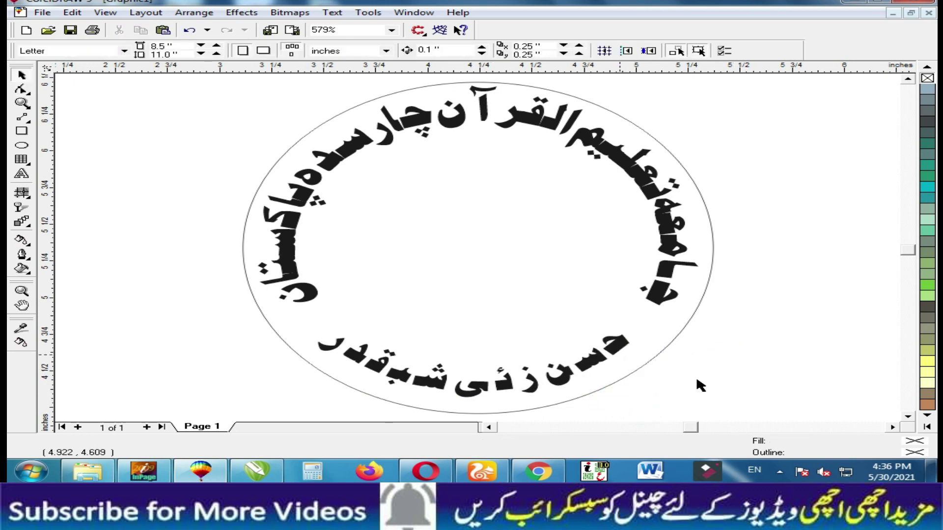
key(ctrl+z)
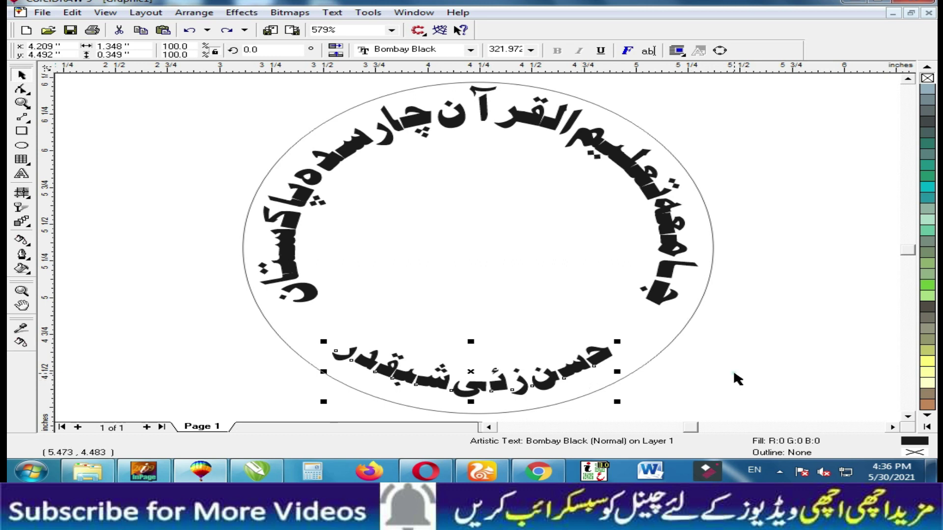
click(735, 375)
Step: Separate the lower arched text from the circle, test it with a short move and undo that move
click(384, 201)
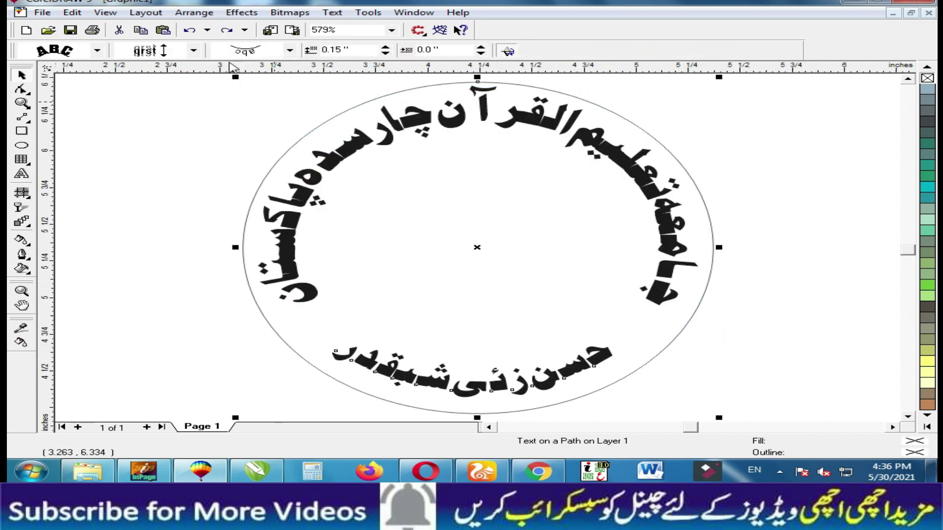
click(194, 13)
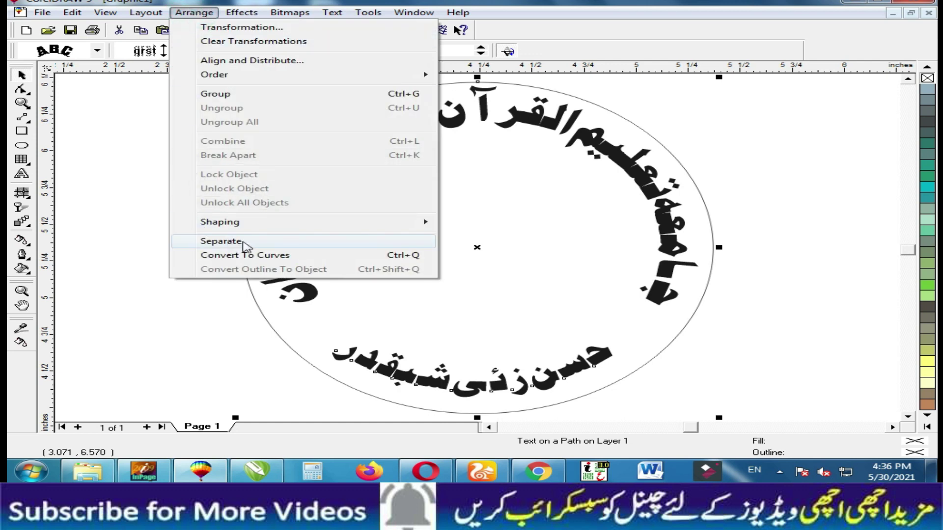
click(238, 242)
click(734, 335)
drag(599, 360, 640, 363)
key(ctrl+z)
click(740, 344)
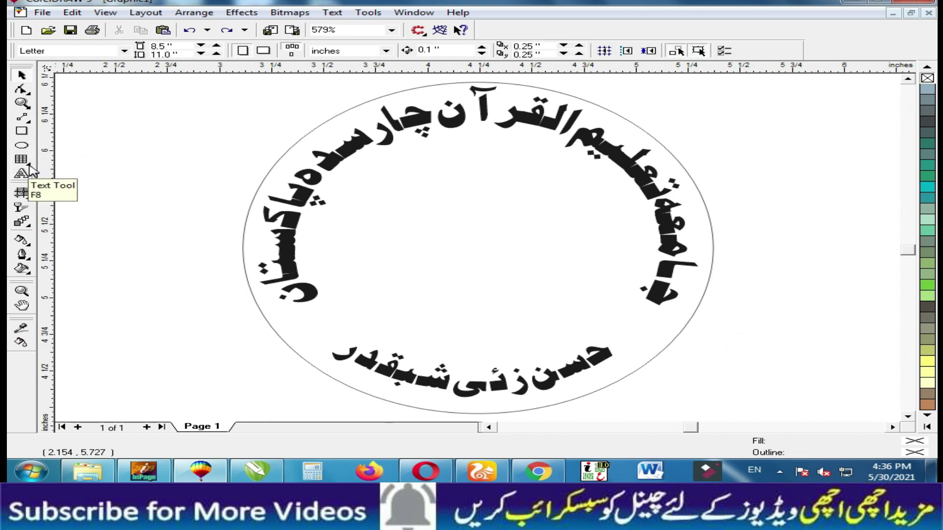
Step: Draw a small five-pointed star about 0.18 inches wide outside the circle using the Polygon and Shape tools
click(29, 164)
click(61, 167)
mouse_move(158, 226)
mouse_down()
mouse_move(173, 244)
mouse_move(142, 244)
mouse_move(151, 230)
mouse_up()
key(space)
key(F10)
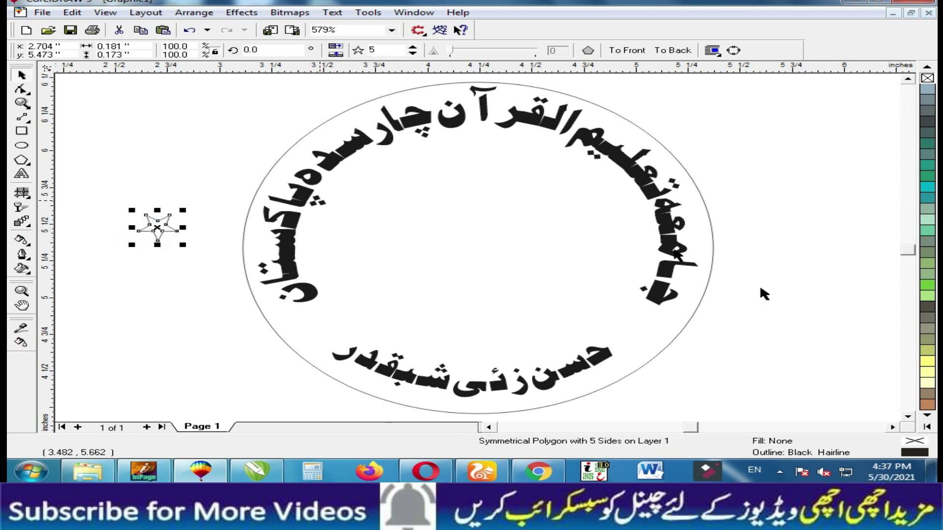
Step: Fill the star with black and place one copy at each end of the lower text, between the two lines
click(928, 426)
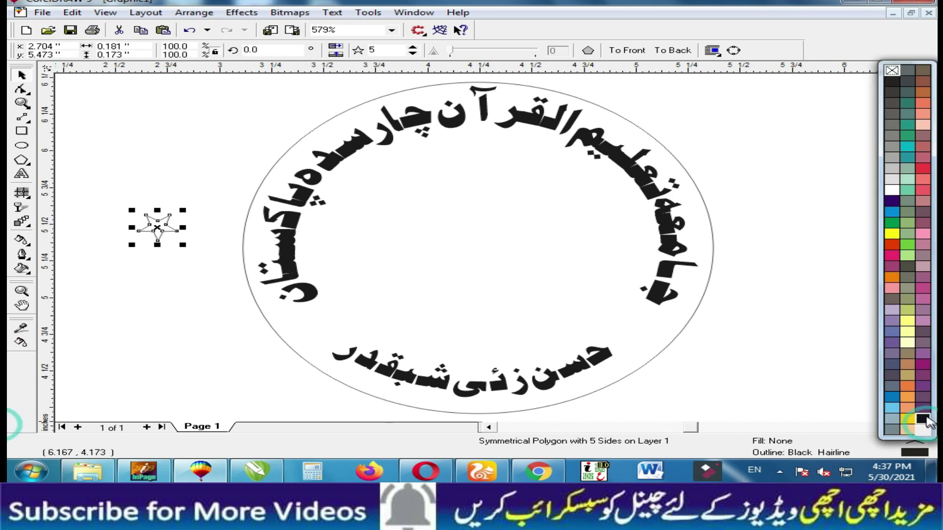
click(924, 415)
drag(180, 244, 321, 330)
click(766, 347)
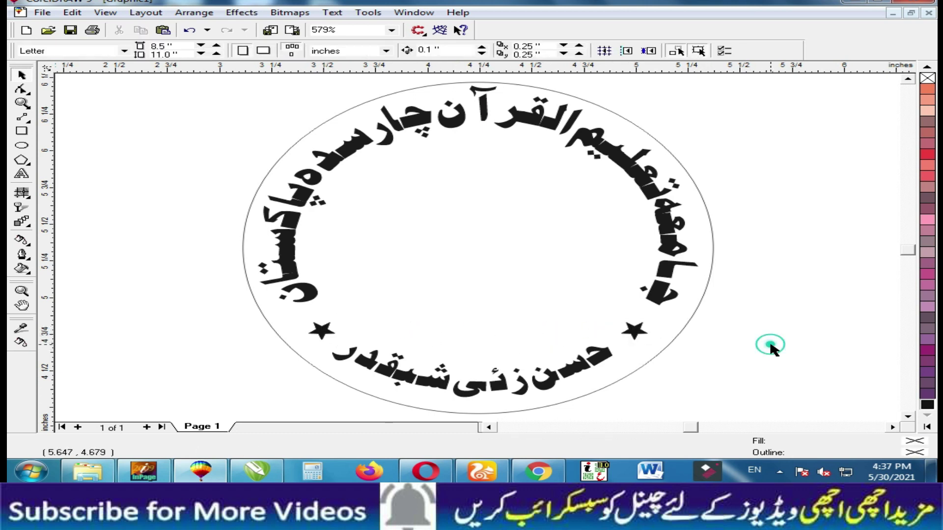
Step: Make a concentric copy of the circle inside the text ring, scaled down to 1.45 inches across
click(552, 263)
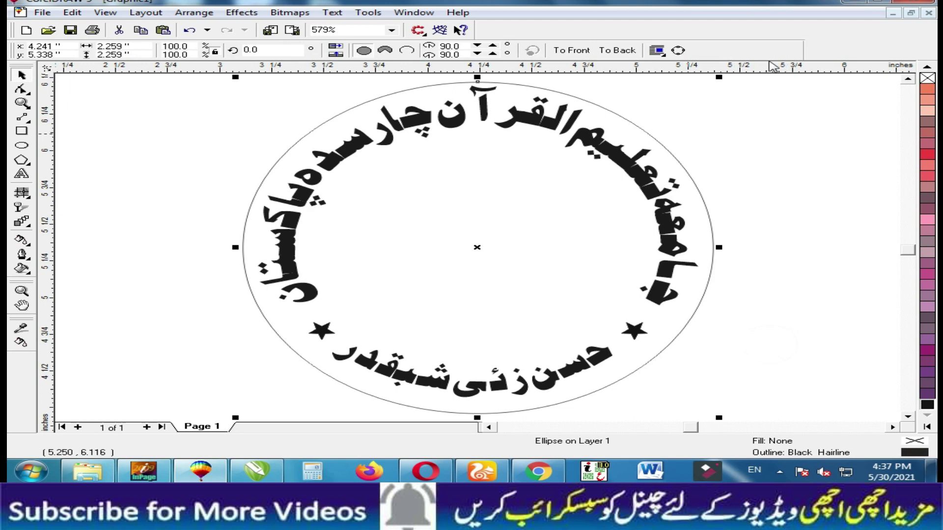
drag(722, 77, 632, 139)
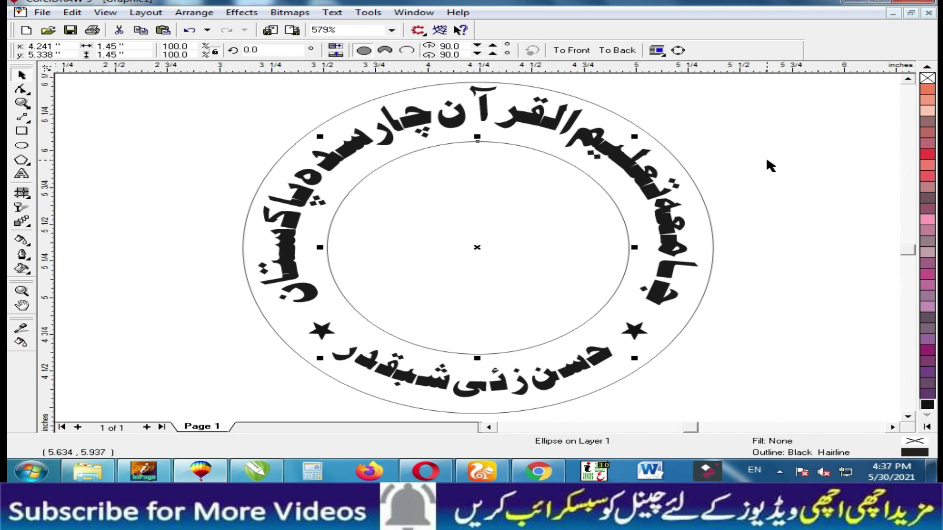
Step: Convert the upper arched text to curves, test it with a short move and undo that move
click(690, 269)
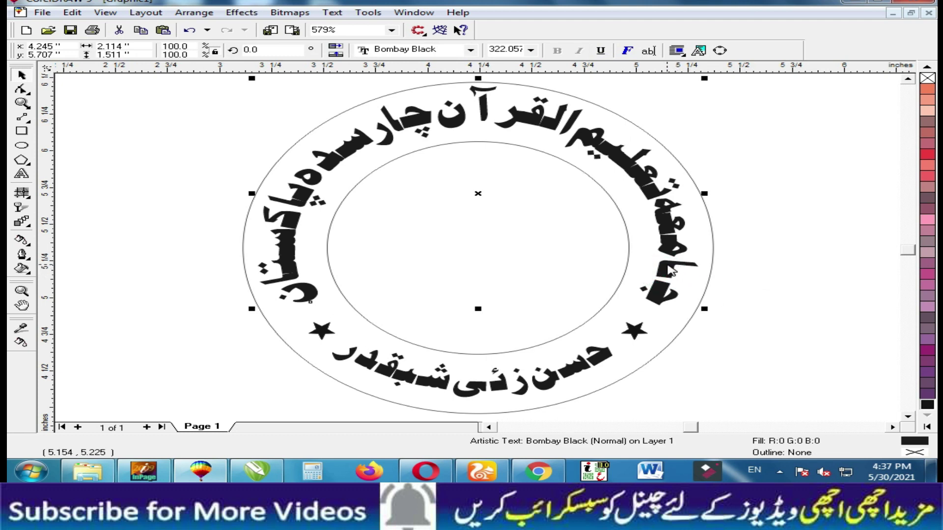
right_click(672, 270)
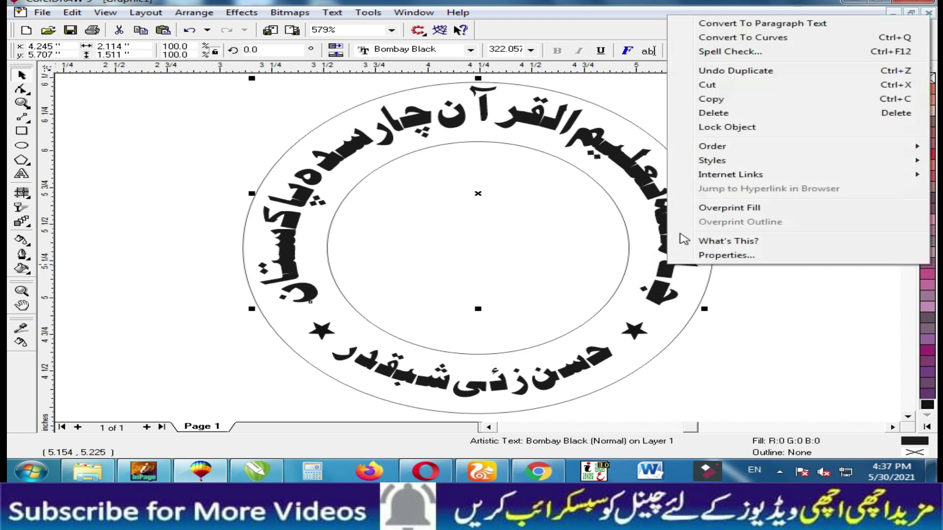
click(749, 38)
click(752, 275)
drag(661, 272, 710, 275)
key(ctrl+z)
Step: Convert the lower arched text to curves and deselect it
click(599, 364)
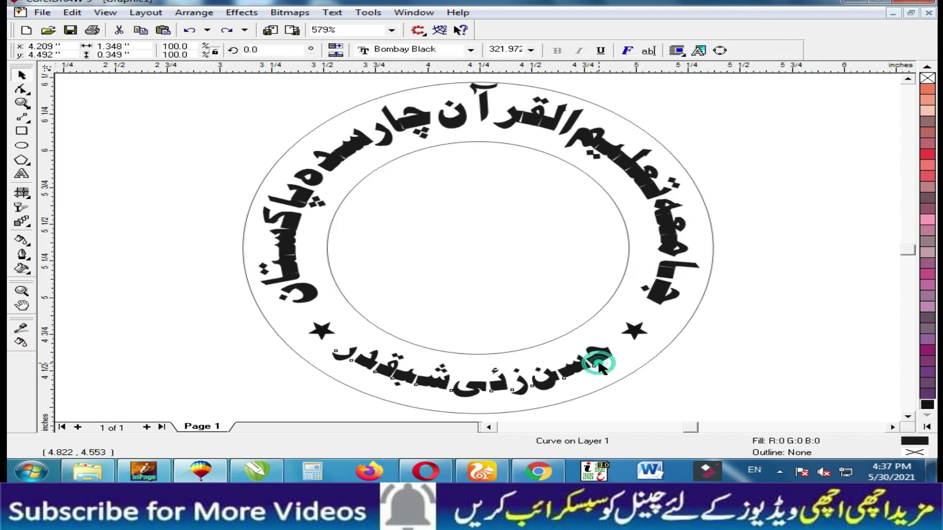
right_click(598, 364)
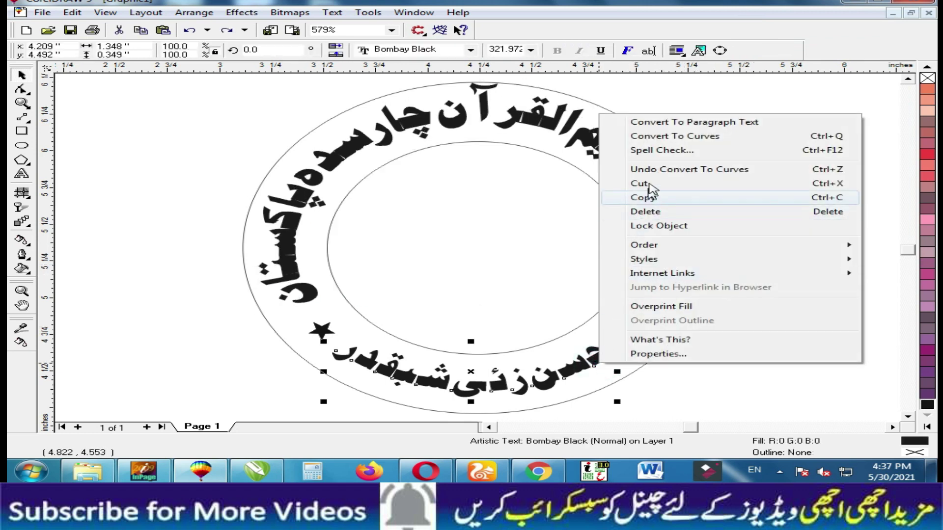
click(670, 137)
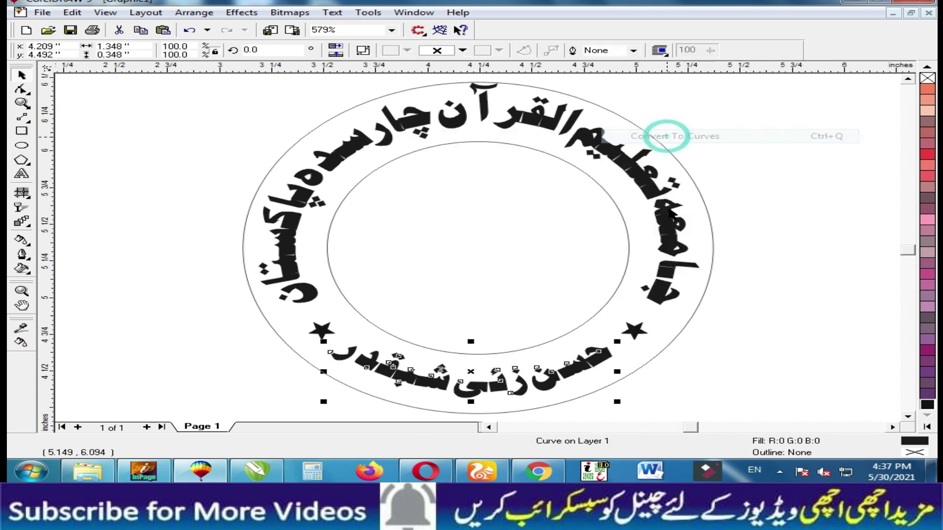
click(744, 380)
Step: Close the gap between the first two letters of حسن in the lower text by moving the facing corner nodes together
click(590, 366)
key(F2)
drag(573, 354, 608, 377)
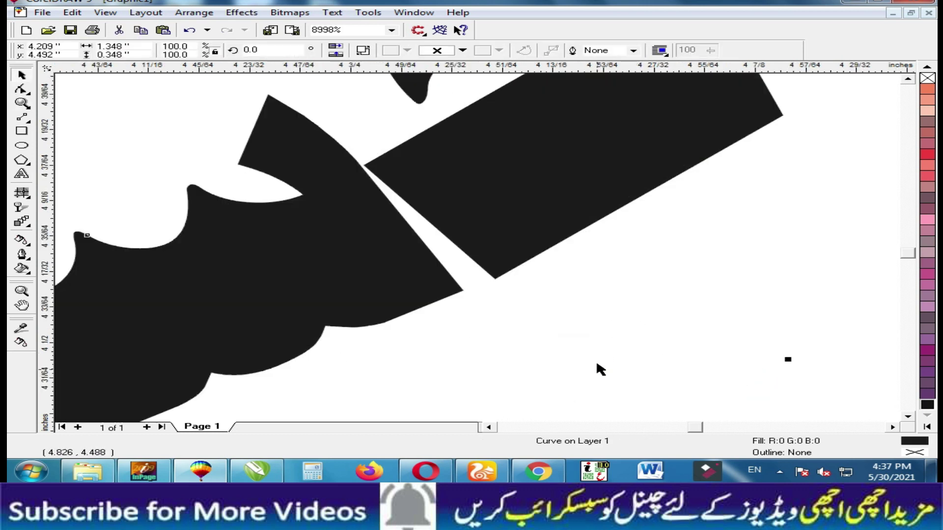
key(F10)
drag(364, 166, 362, 165)
drag(496, 279, 461, 289)
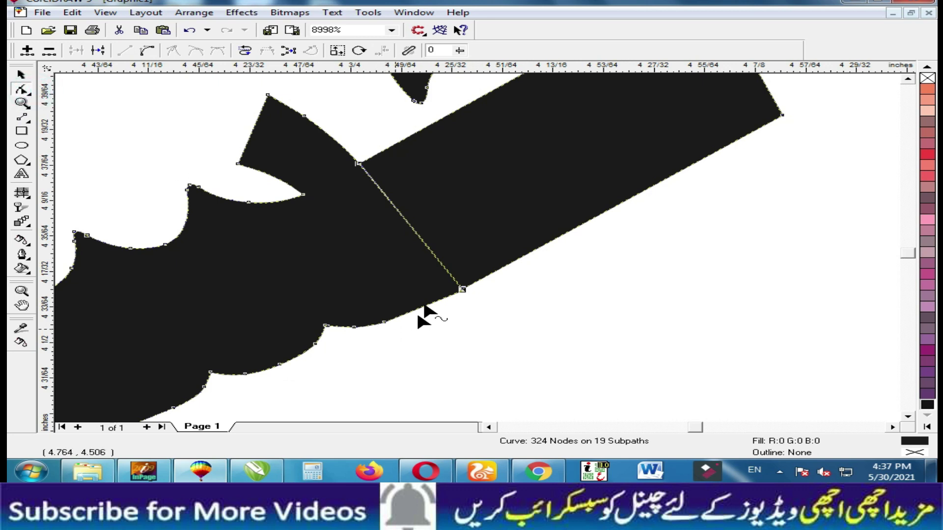
scroll(346, 208, down, 10)
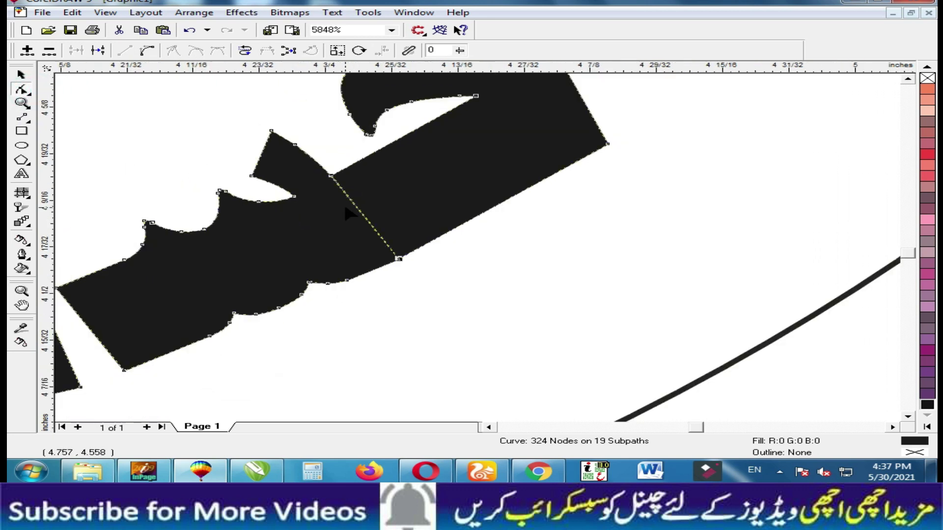
scroll(333, 210, up, 7)
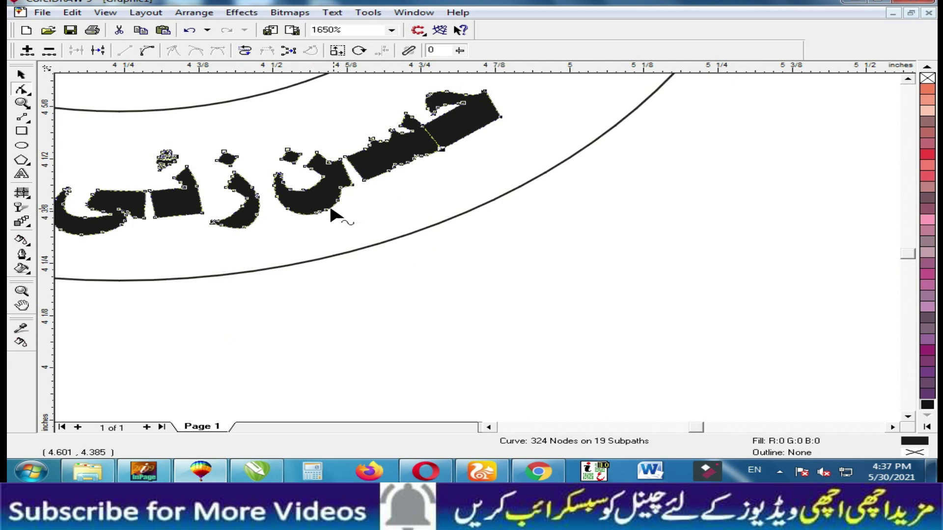
Step: Join the س and ن of حسن in the lower text by moving the facing corner nodes together, and deselect the curve
scroll(331, 142, up, 5)
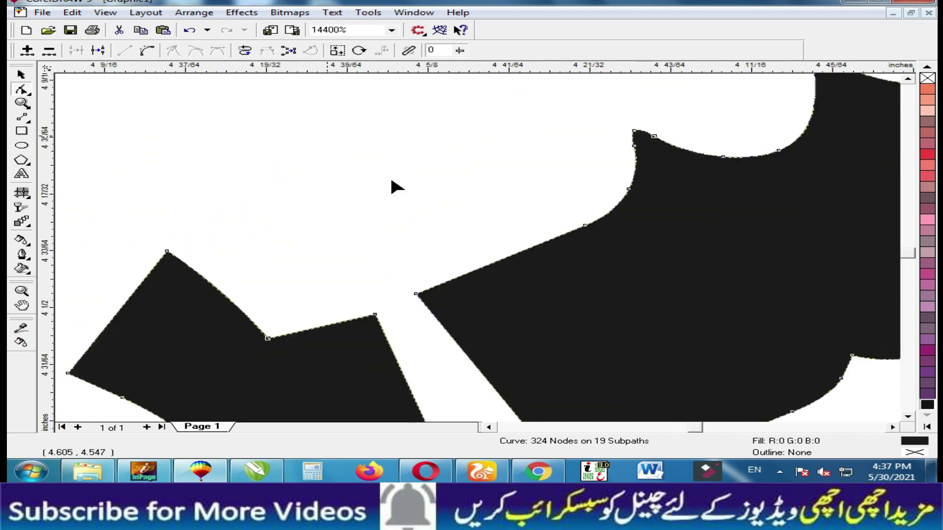
drag(599, 374, 624, 458)
drag(419, 186, 380, 208)
drag(564, 376, 567, 435)
drag(585, 296, 480, 335)
scroll(480, 335, down, 3)
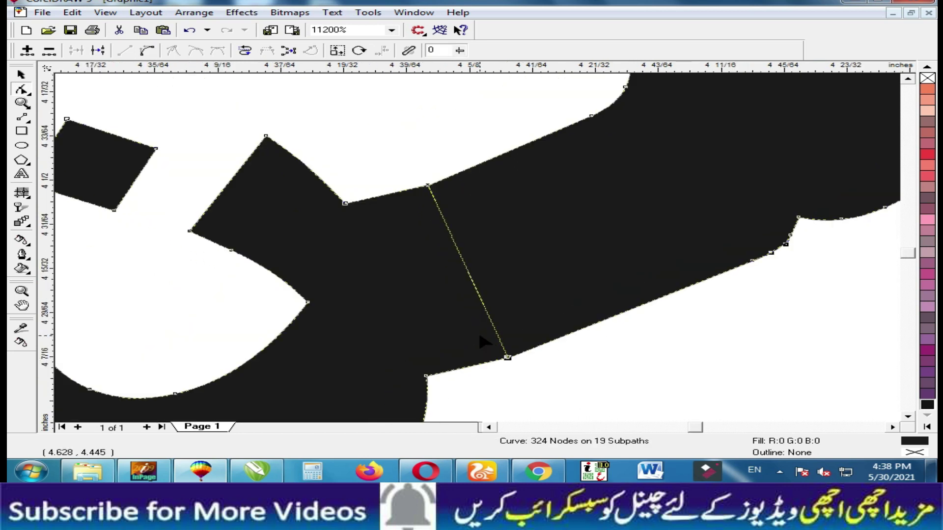
scroll(480, 336, up, 2)
scroll(480, 336, up, 2)
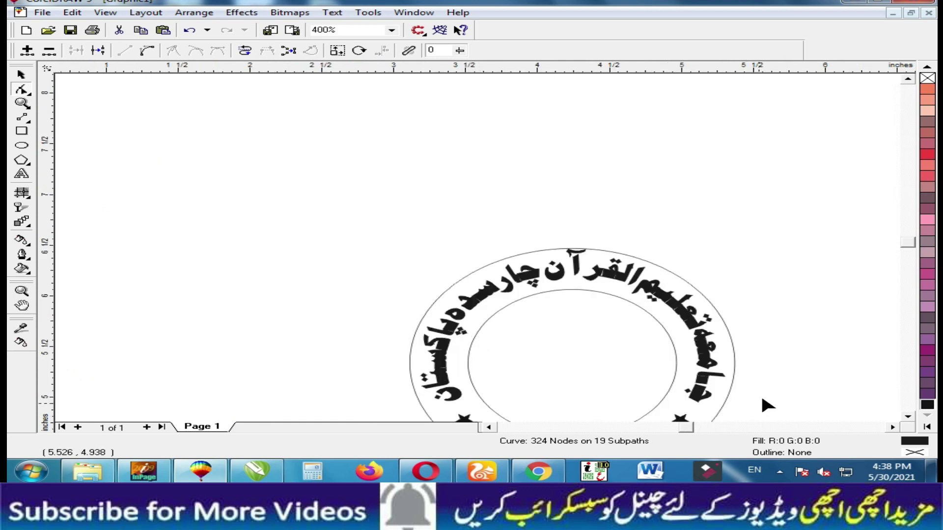
drag(783, 394, 781, 426)
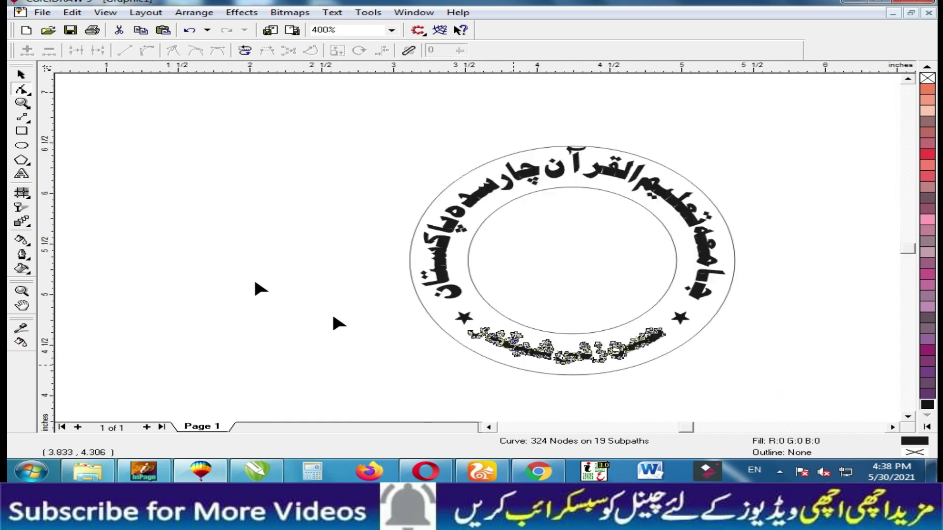
click(22, 75)
click(358, 249)
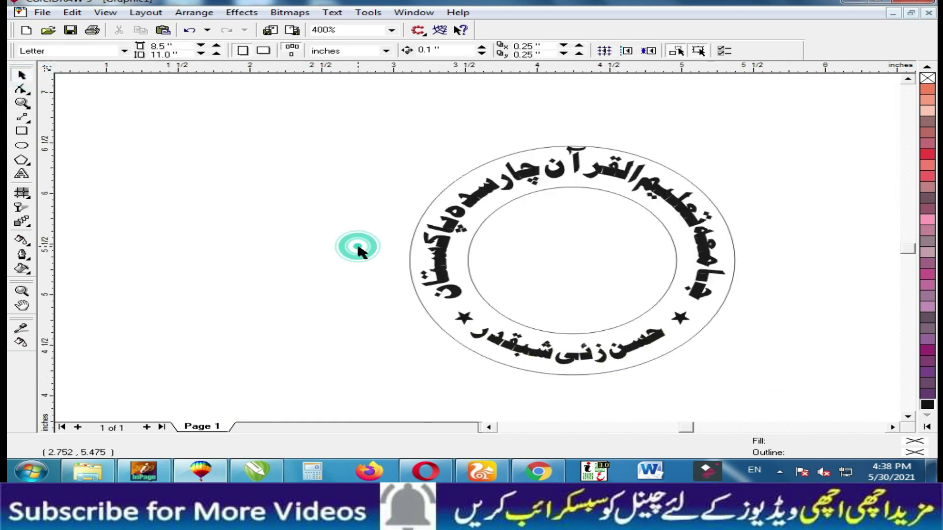
Step: Close the gap inside زئی in the lower text by moving the two corner nodes onto those of the final ی
click(22, 292)
drag(568, 345, 592, 367)
drag(415, 186, 570, 337)
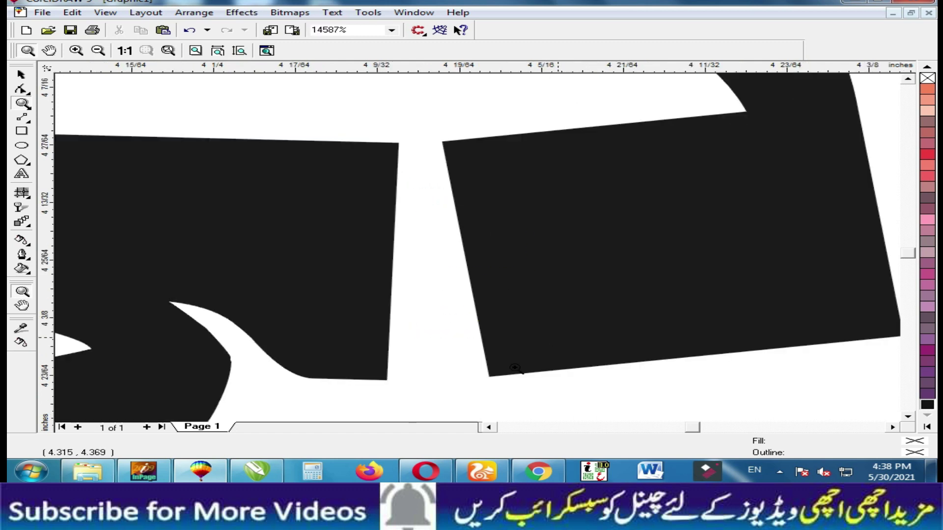
click(21, 90)
click(461, 161)
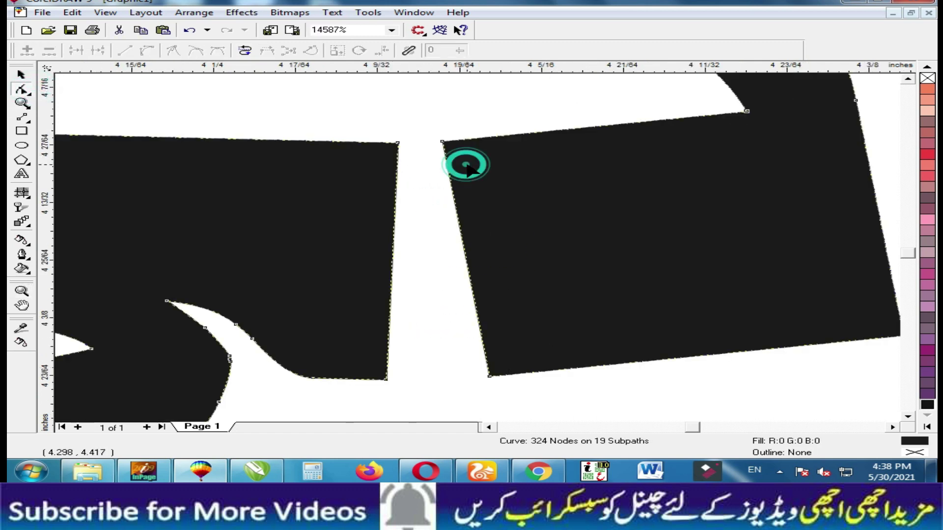
drag(442, 142, 398, 144)
drag(486, 378, 387, 378)
key(space)
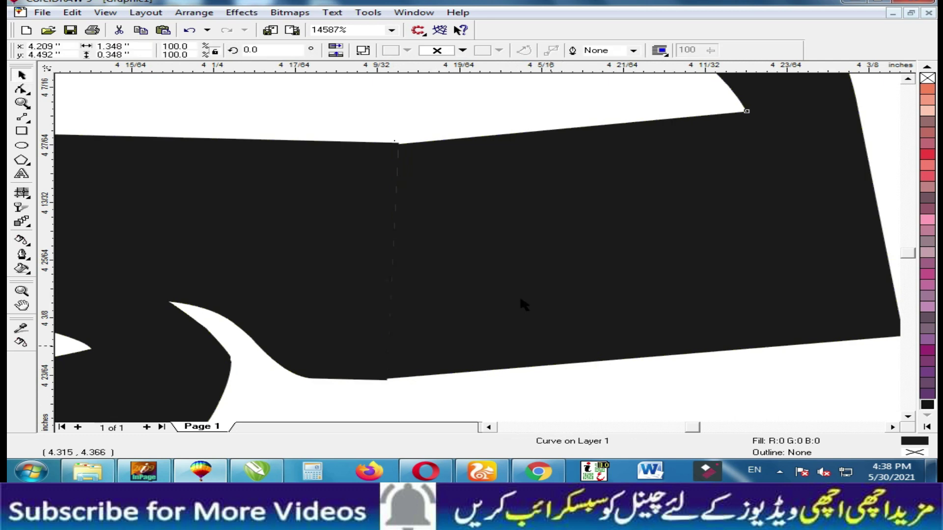
right_click(506, 264)
click(442, 283)
scroll(471, 307, down, 10)
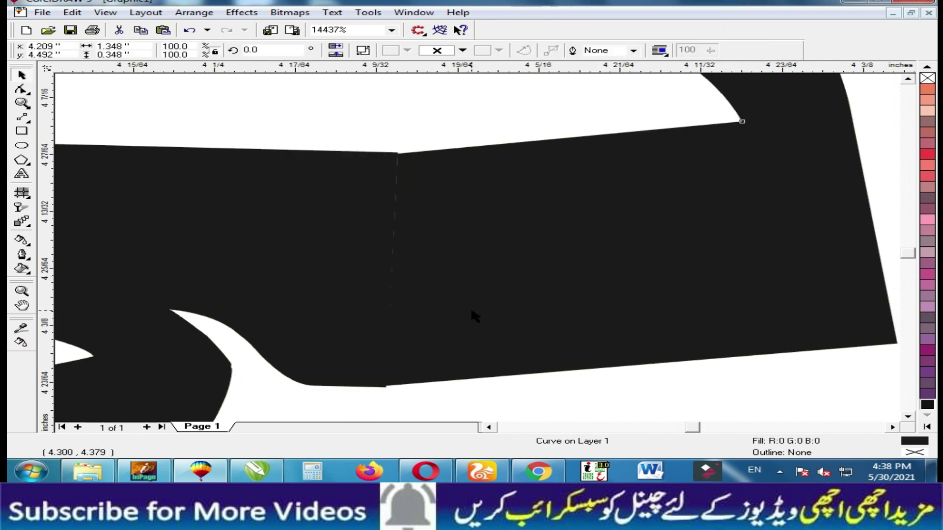
scroll(472, 311, up, 3)
scroll(472, 314, up, 6)
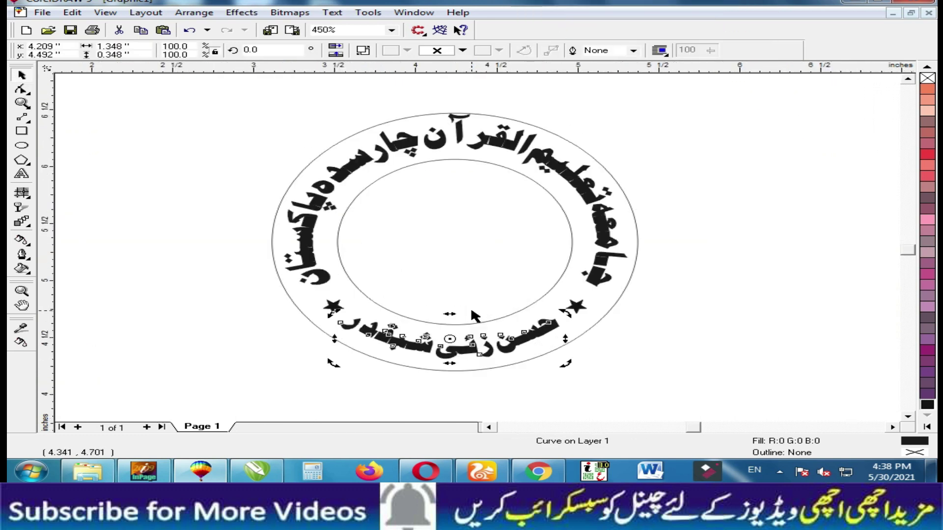
Step: Close the narrow gap between the ش and ب of شبقدر in the lower text by moving the corner nodes together
click(22, 103)
drag(352, 325, 434, 366)
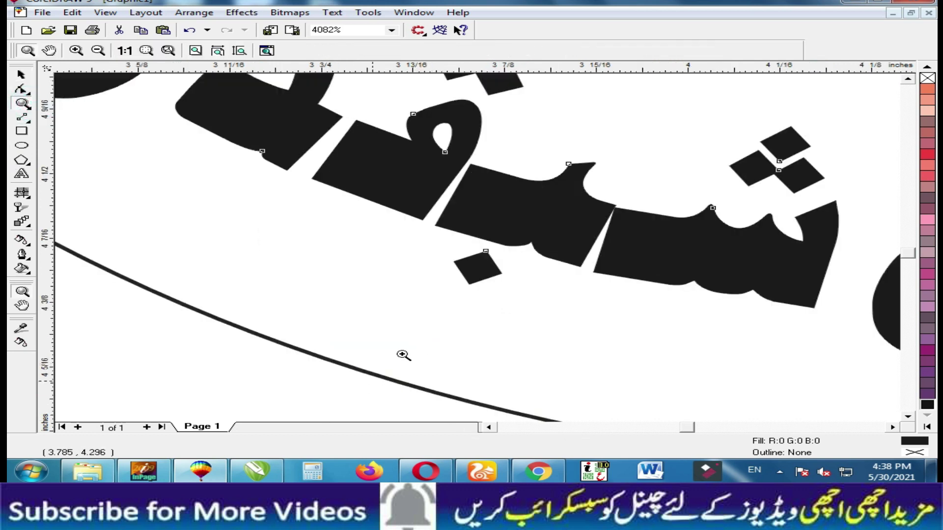
drag(244, 84, 736, 281)
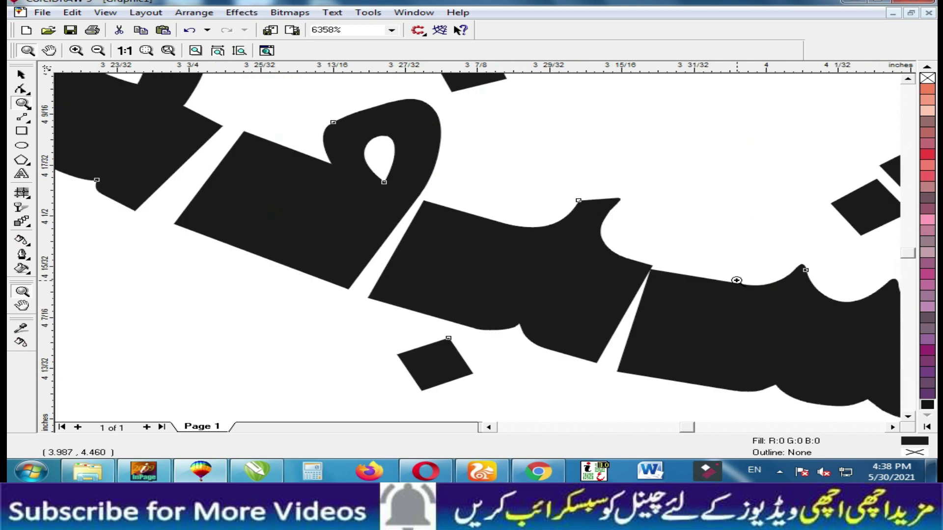
click(25, 75)
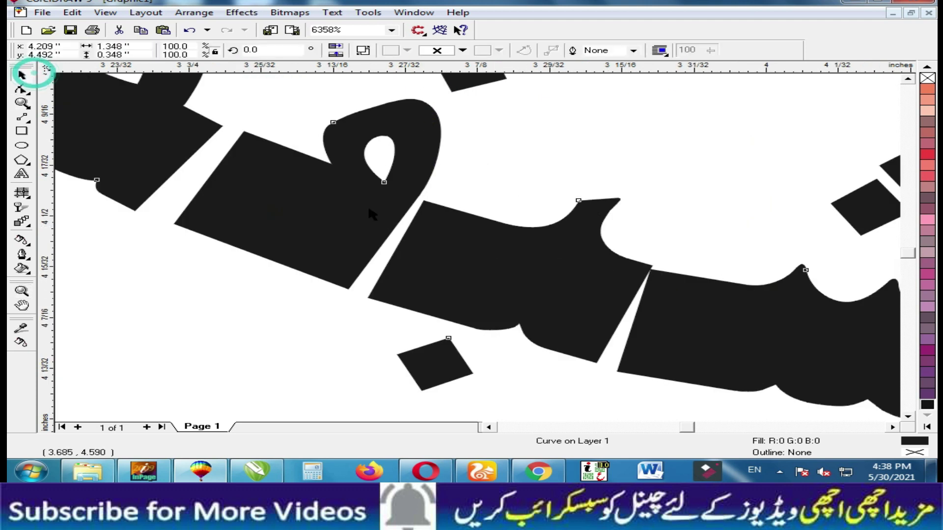
double_click(670, 313)
drag(651, 270, 652, 267)
drag(605, 370, 595, 362)
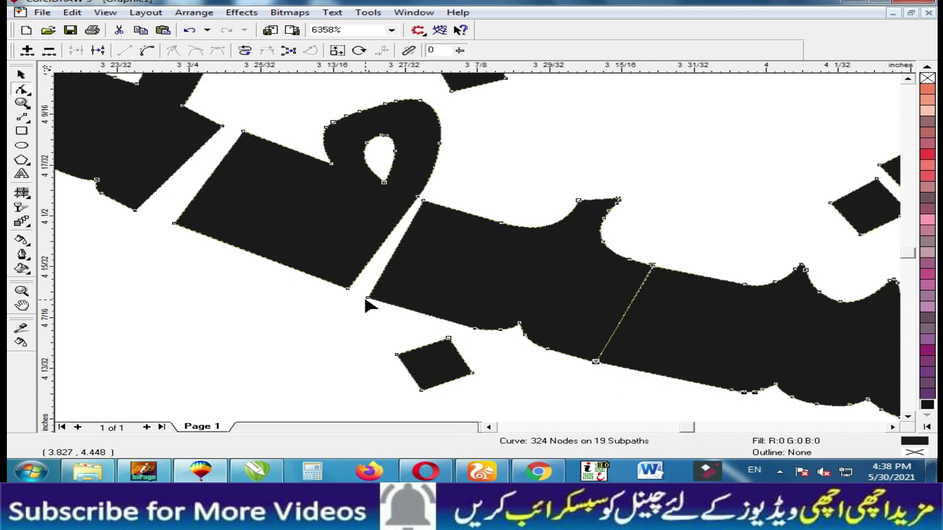
Step: Close the remaining two gaps in شبقدر, on both sides of the ق, by moving each pair of corner nodes onto its neighbour
drag(369, 297, 347, 289)
drag(424, 201, 417, 196)
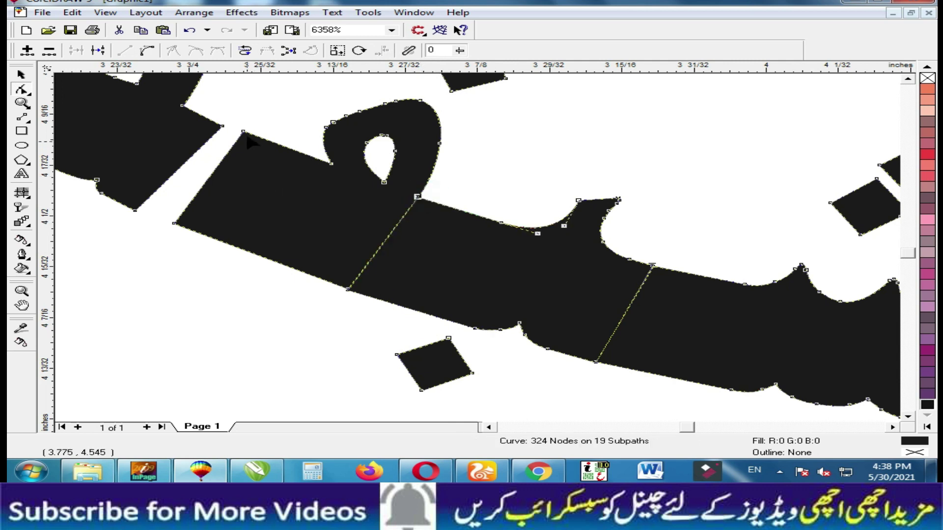
drag(243, 131, 223, 126)
drag(175, 223, 135, 211)
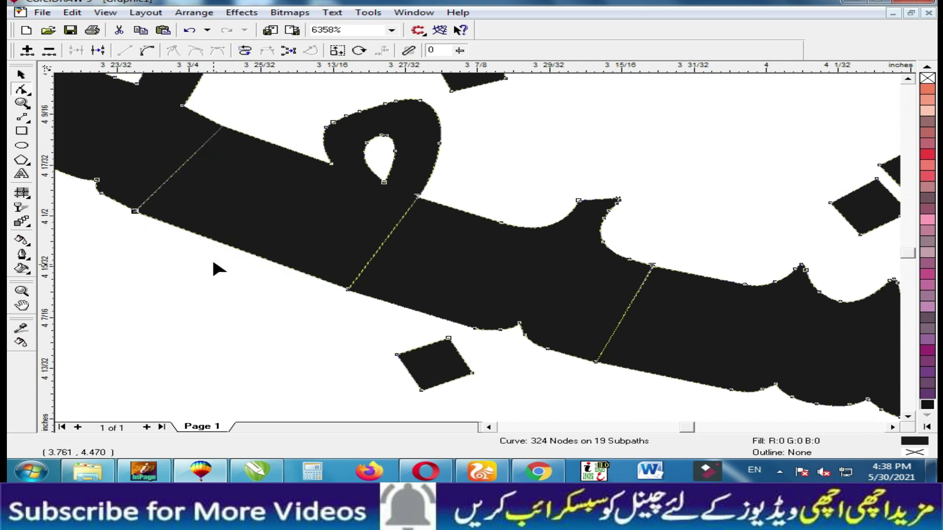
scroll(803, 235, down, 6)
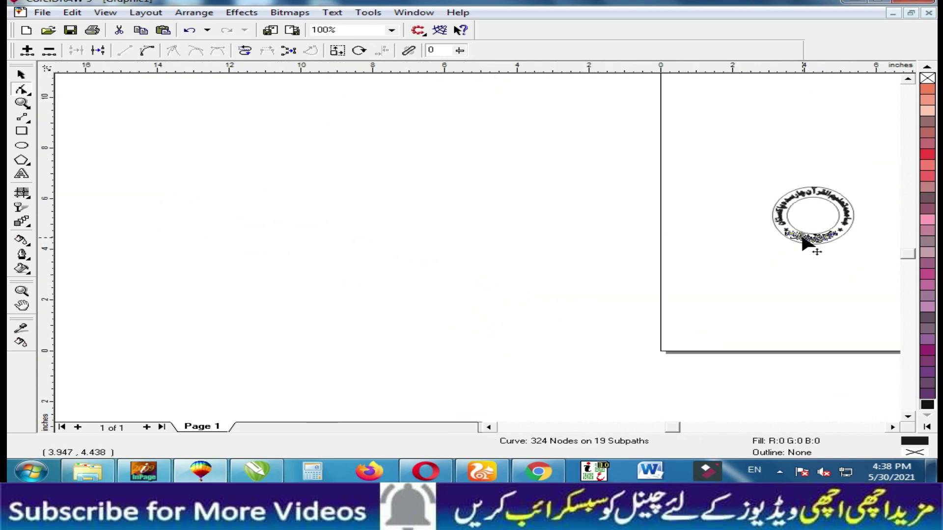
click(745, 279)
click(28, 74)
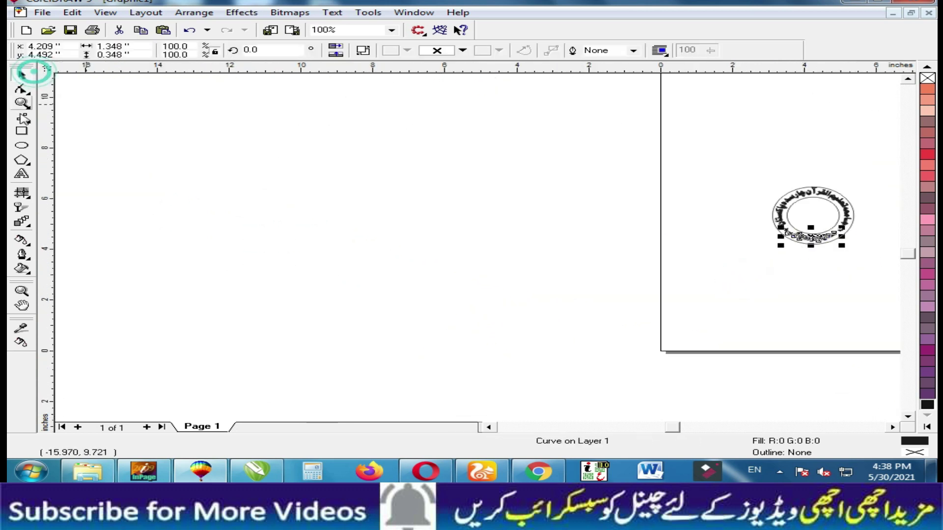
Step: Close the wide gap after the ج in the upper text's first word by moving the connecting block's corner nodes onto it
click(23, 103)
drag(756, 179, 865, 248)
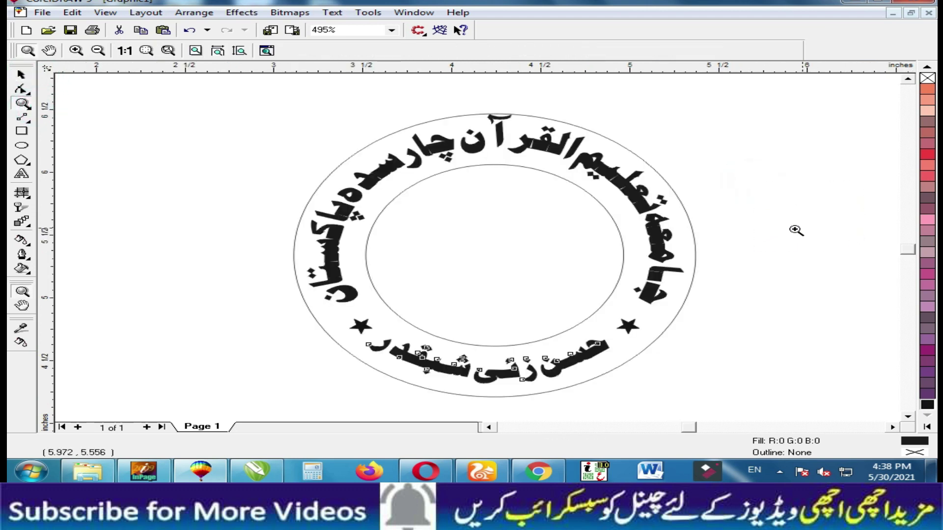
drag(632, 257, 672, 300)
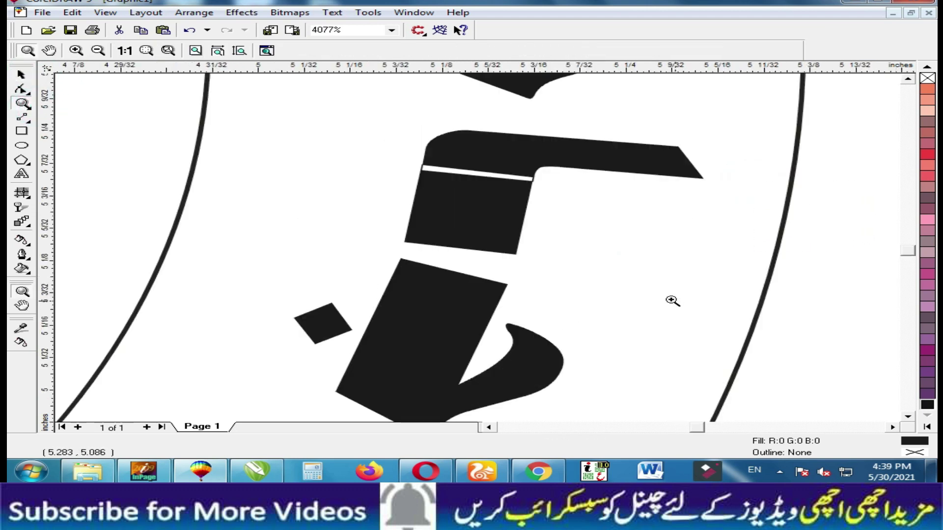
drag(358, 116, 572, 329)
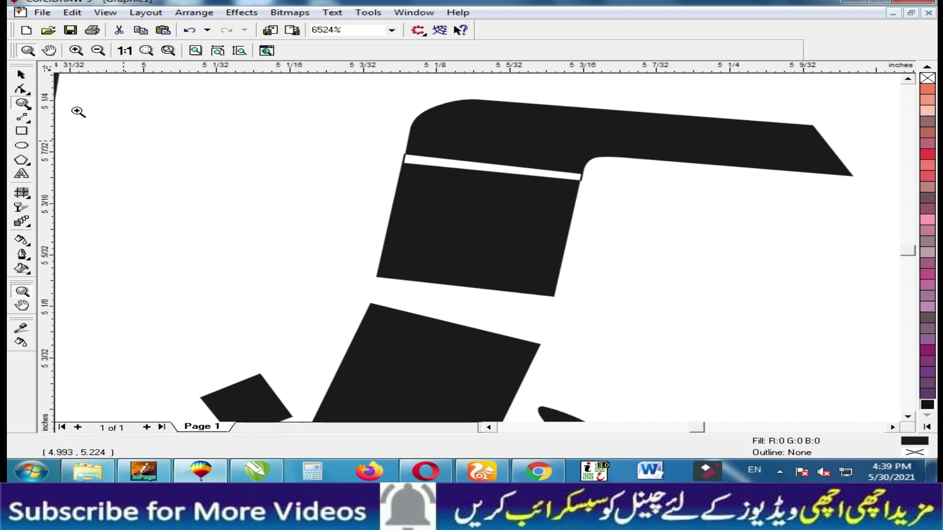
click(30, 75)
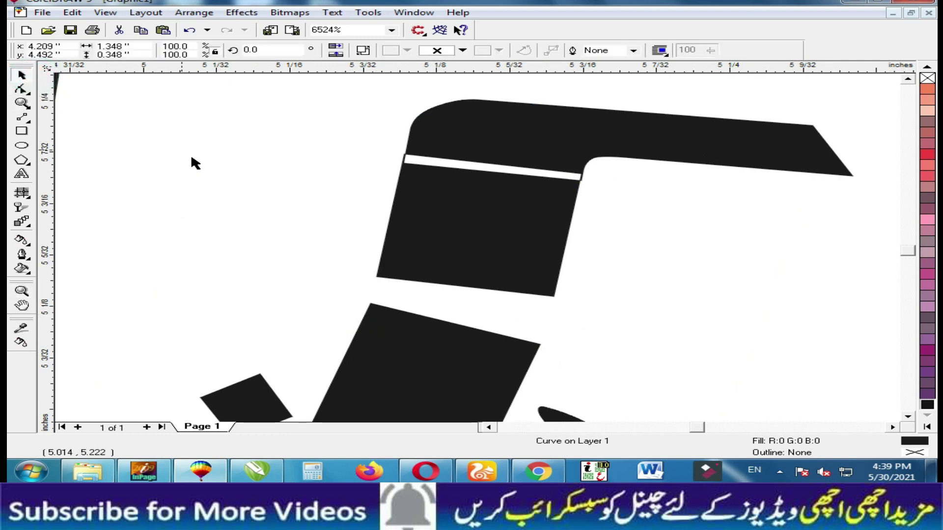
click(21, 90)
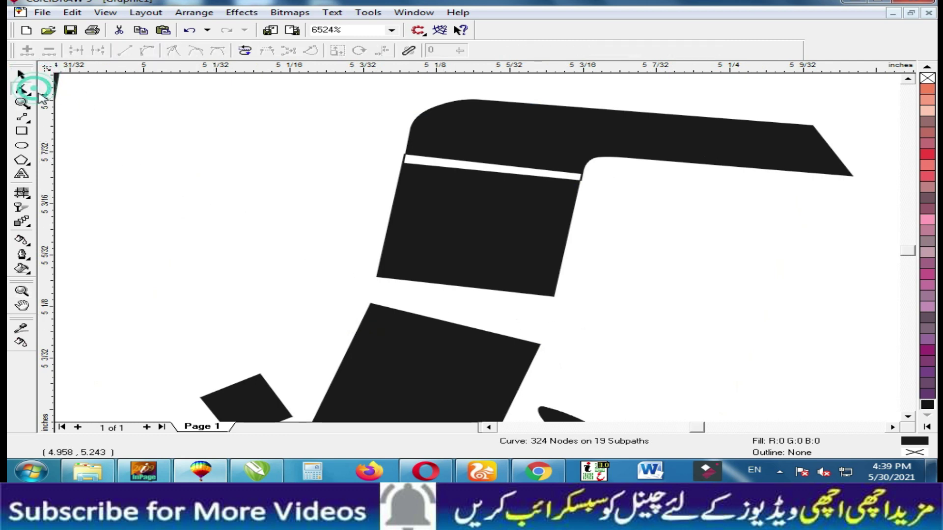
drag(554, 296, 539, 342)
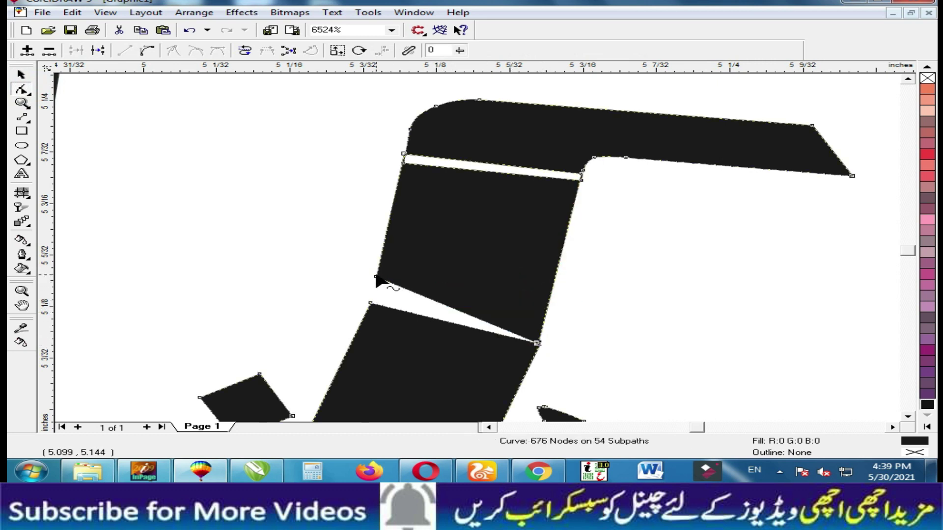
drag(377, 278, 372, 303)
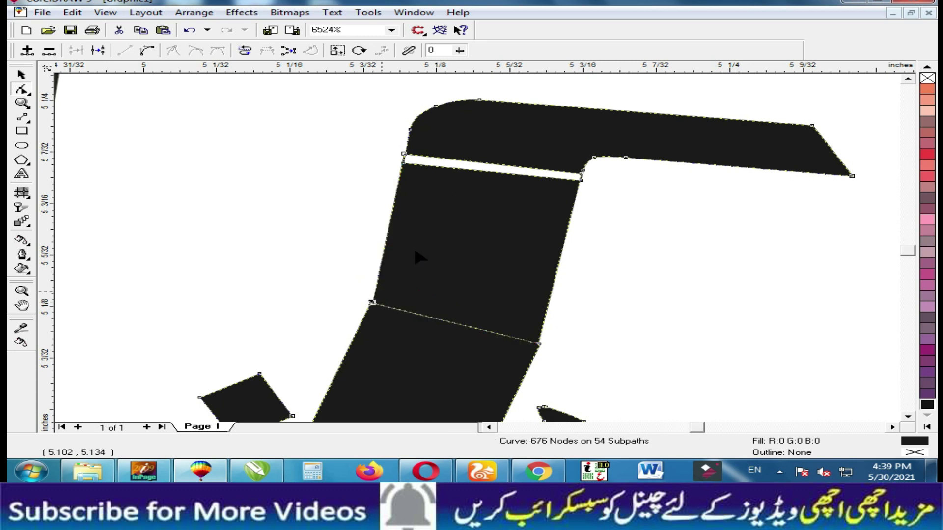
Step: Narrow the gap above the connecting block in the upper text's first word by moving corner nodes at both ends towards the facing edge
drag(403, 157, 404, 168)
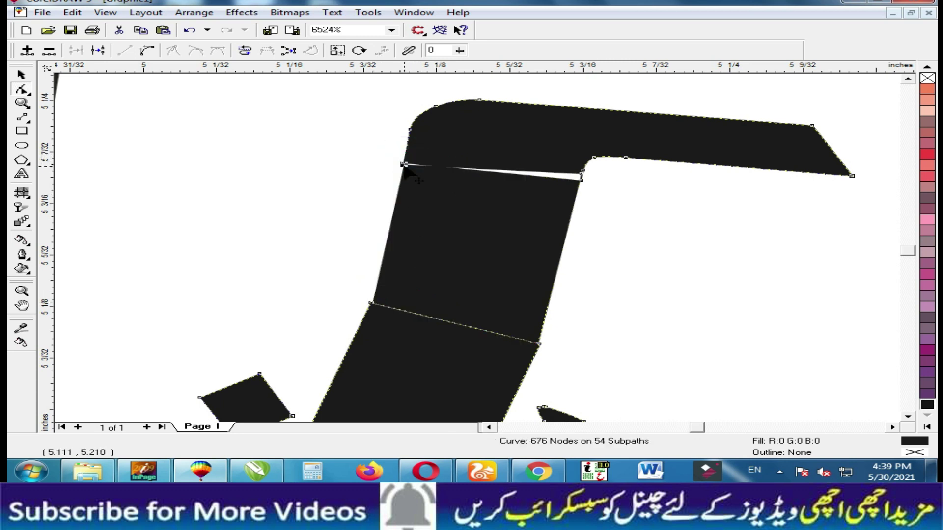
mouse_move(583, 170)
mouse_down()
mouse_move(584, 182)
mouse_move(582, 171)
mouse_up()
key(ctrl+z)
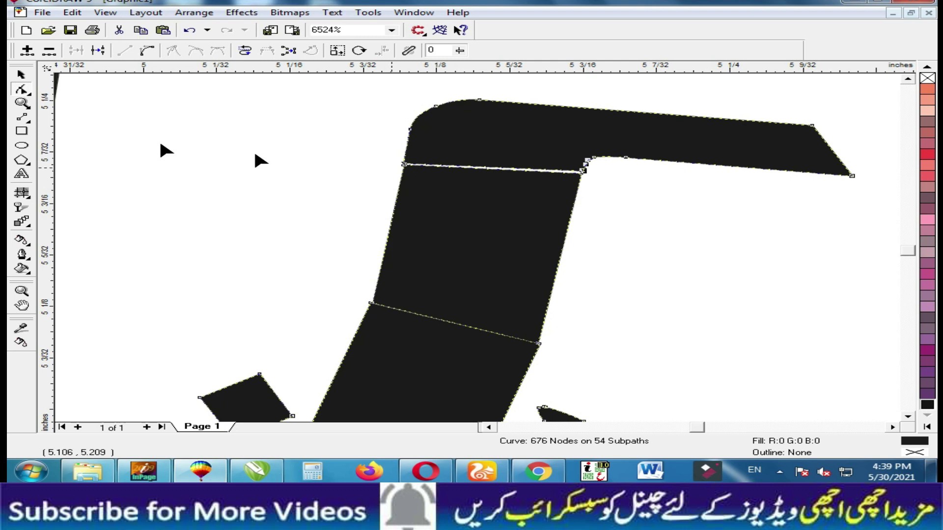
Step: Close the remaining gap's left end by moving the connecting block's upper-left corner node onto the corner of the piece above
click(25, 102)
drag(393, 161, 426, 178)
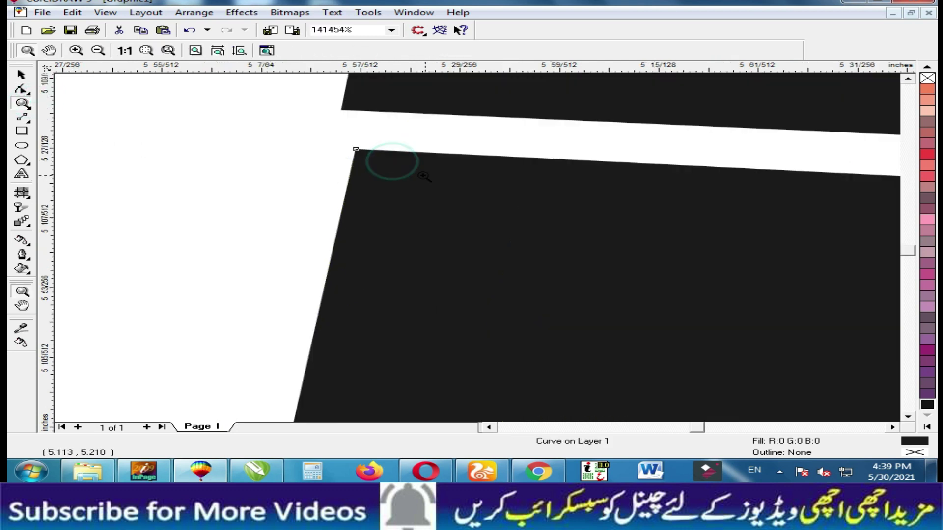
click(21, 75)
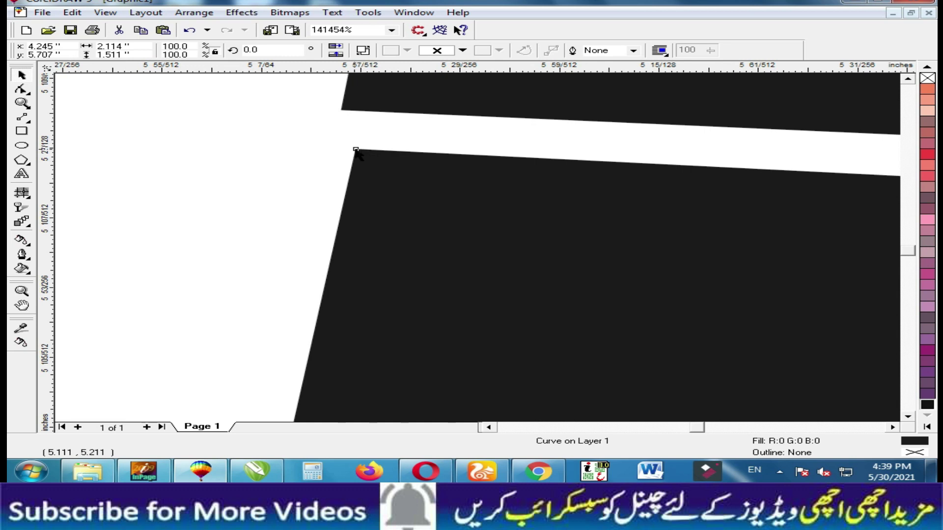
click(22, 90)
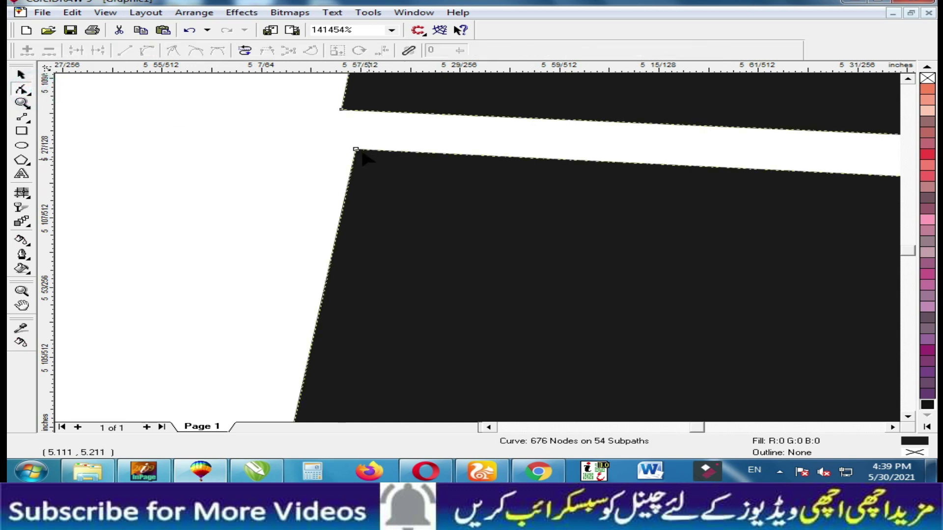
drag(356, 149, 343, 112)
click(293, 176)
click(255, 171)
click(842, 217)
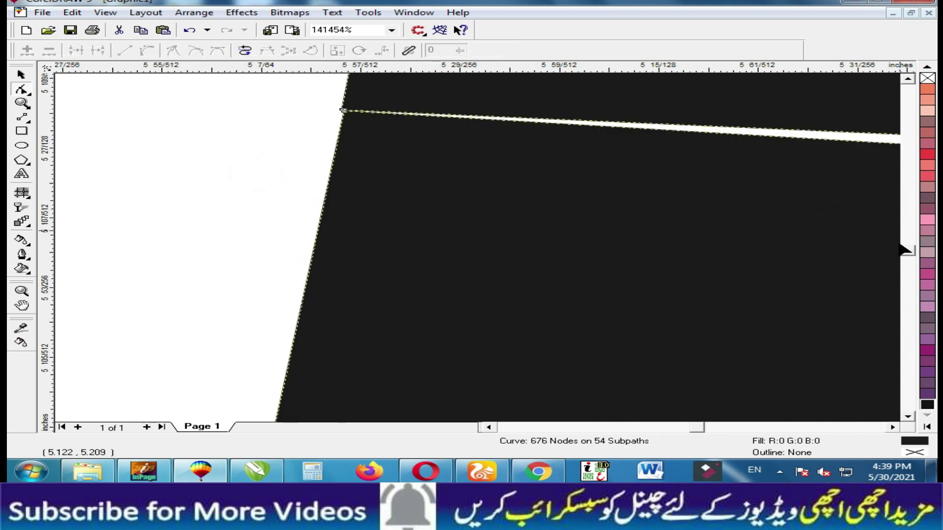
Step: Close the gap's right end by moving the connecting block's upper-right corner node onto the corner of the piece above
scroll(821, 349, down, 5)
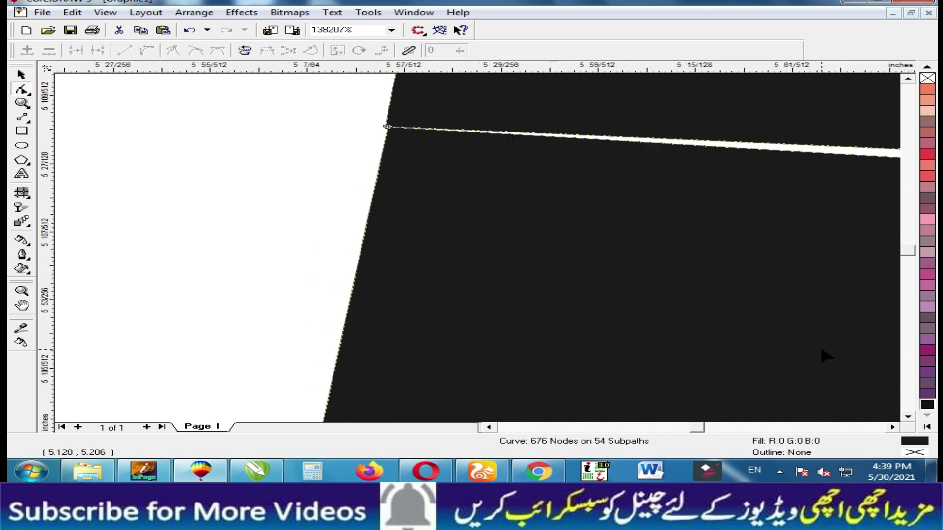
click(892, 428)
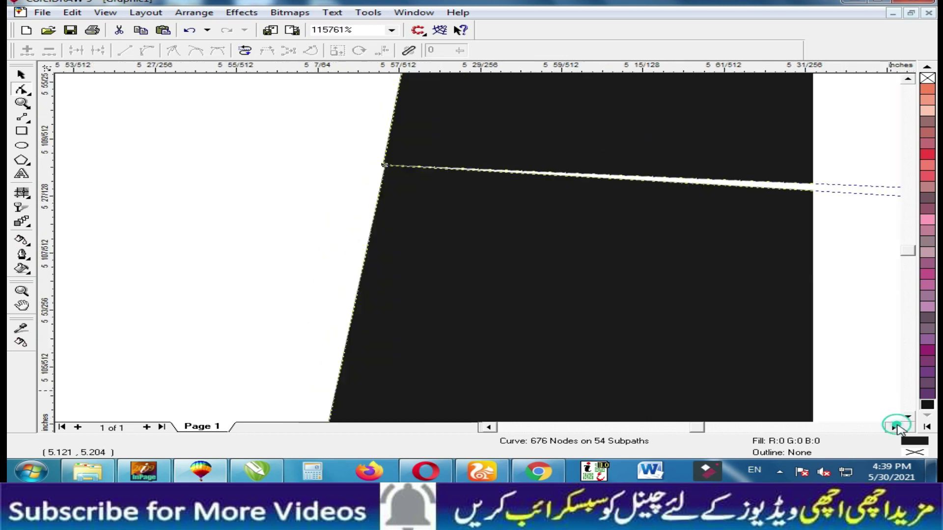
click(892, 427)
click(897, 427)
click(897, 428)
click(896, 427)
click(897, 427)
click(897, 428)
click(897, 428)
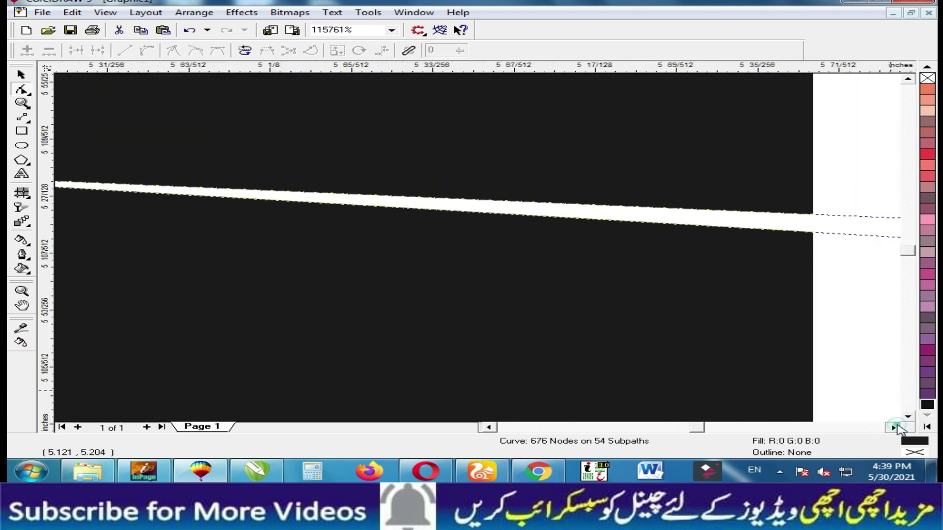
click(897, 427)
click(896, 428)
click(897, 427)
click(896, 427)
click(897, 428)
click(896, 427)
click(897, 428)
click(897, 428)
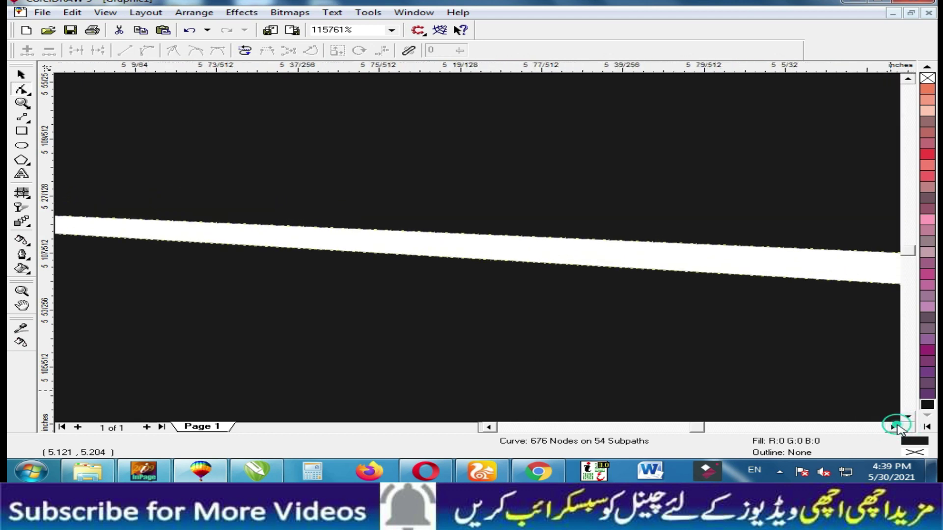
click(896, 427)
click(896, 427)
click(896, 427)
click(897, 428)
click(897, 427)
click(897, 427)
drag(815, 414, 879, 422)
drag(856, 292, 897, 291)
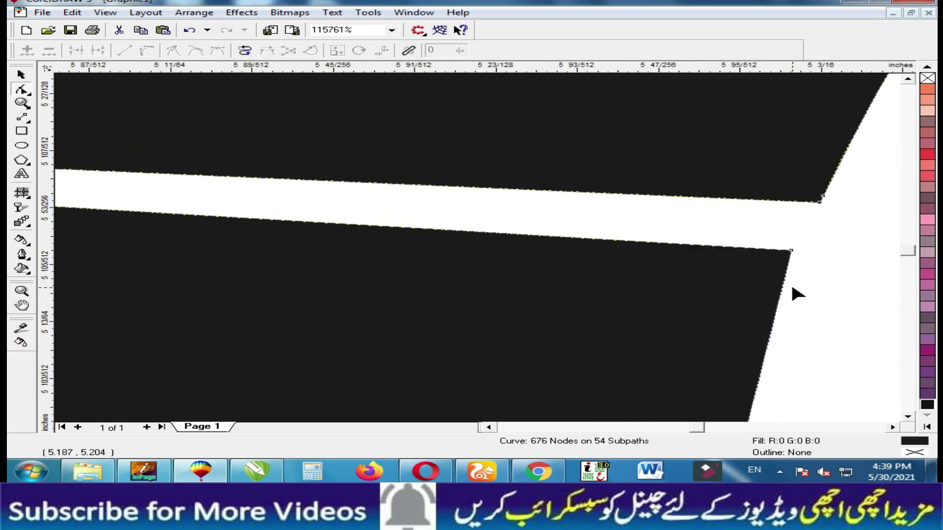
click(892, 427)
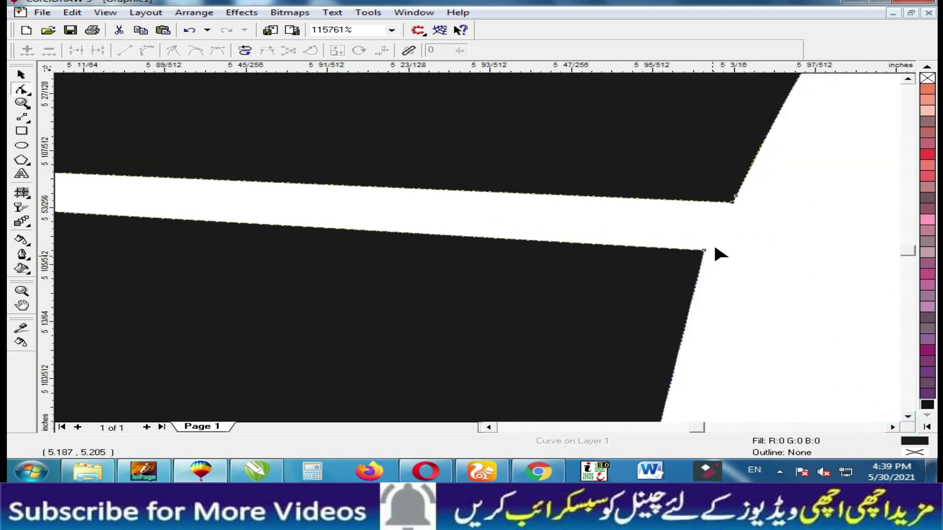
drag(704, 251, 731, 203)
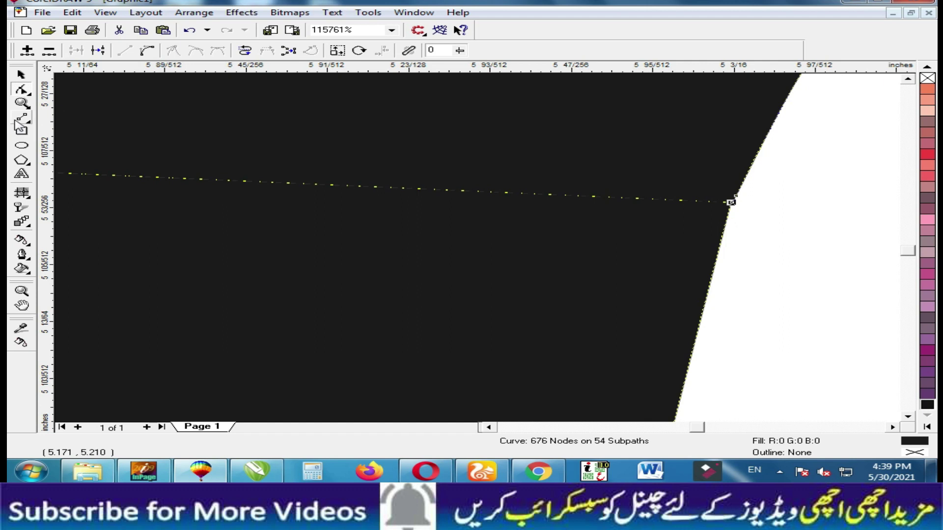
click(22, 103)
right_click(290, 173)
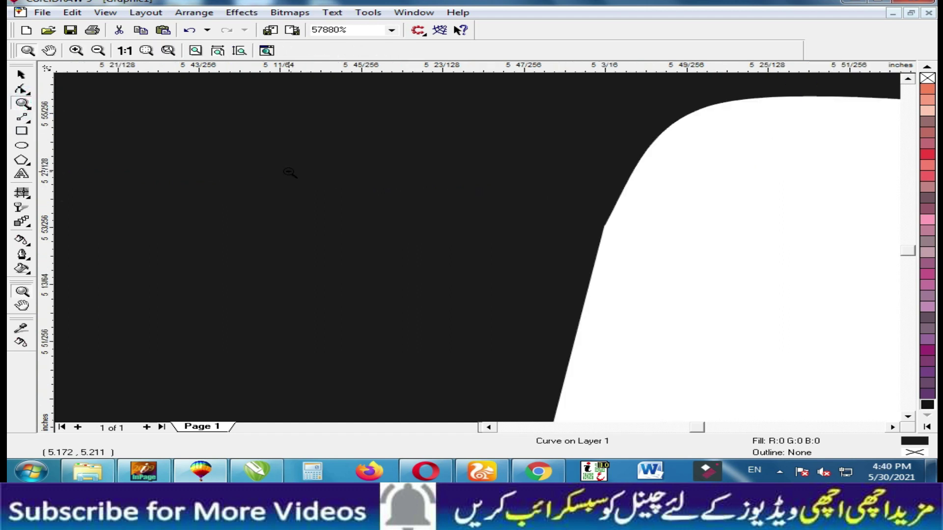